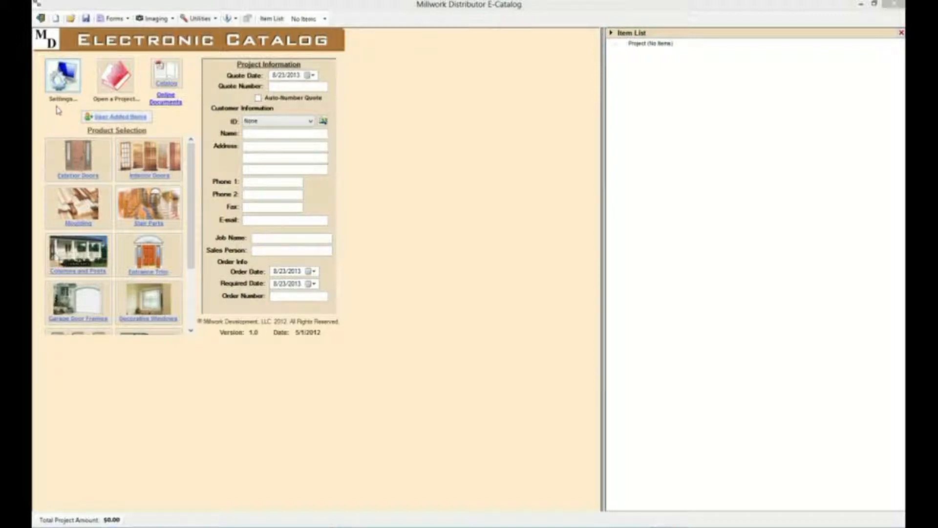
# - Open the price multipliers from the program settings for the Exterior Door product category
pyautogui.click(62, 91)
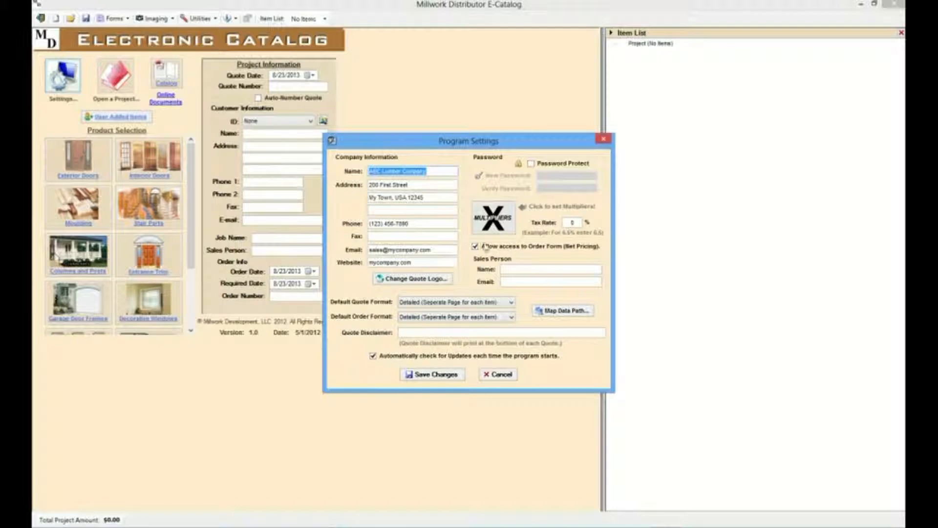
pyautogui.click(494, 218)
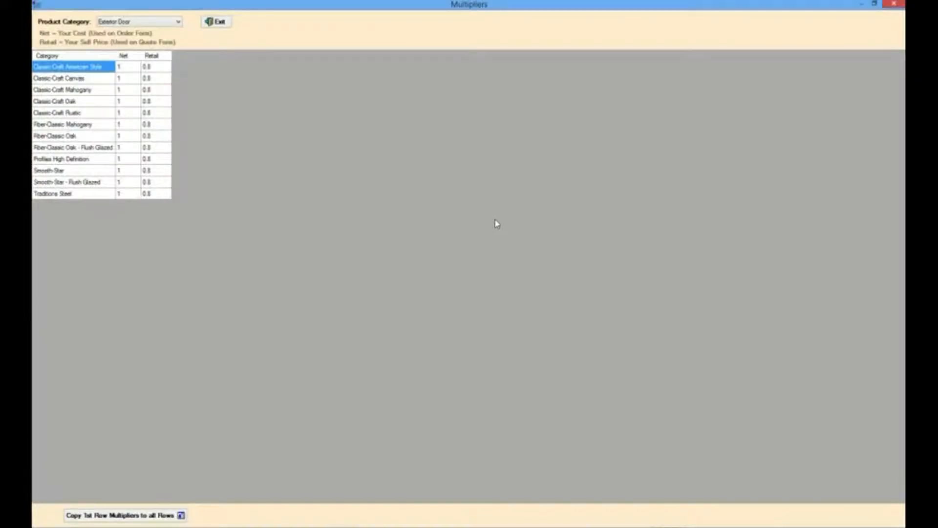
pyautogui.click(179, 22)
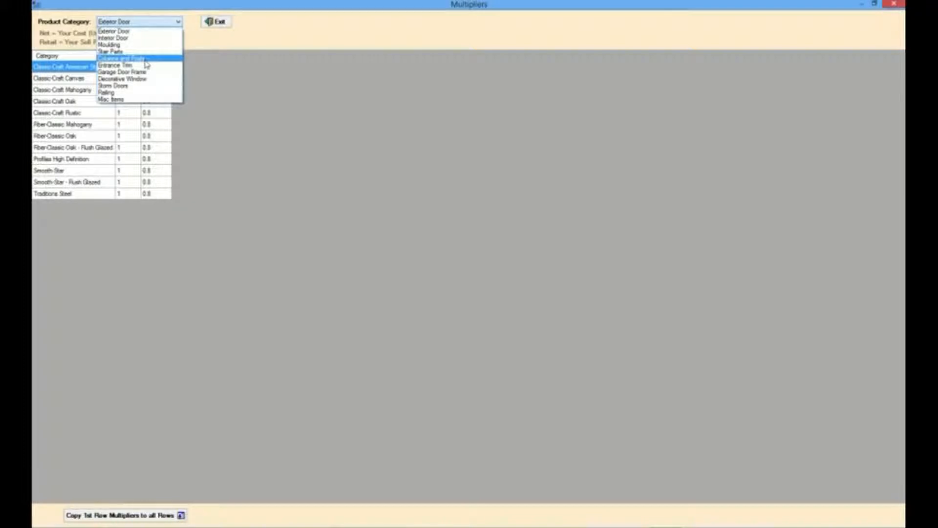
pyautogui.click(135, 33)
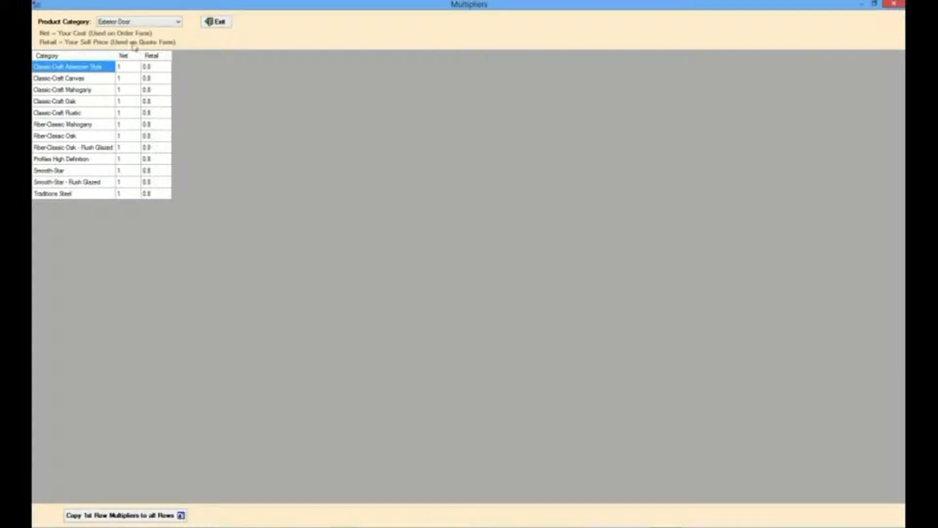
# - Set the Classic-Craft American Style multipliers to net 0.9 and retail 0.7 and copy them to all exterior door rows
pyautogui.click(128, 67)
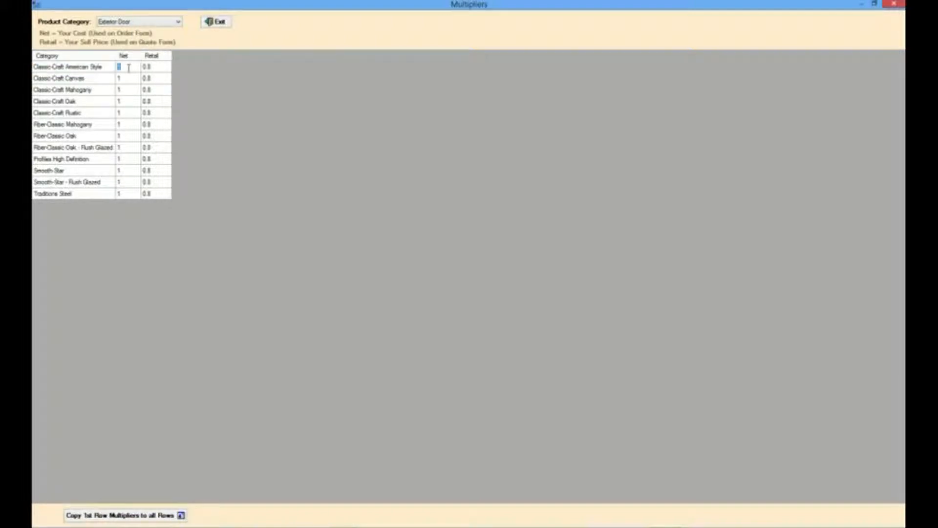
pyautogui.write('9')
pyautogui.click(162, 67)
pyautogui.press('BackSpace')
pyautogui.write('0.7')
pyautogui.click(165, 77)
pyautogui.click(147, 520)
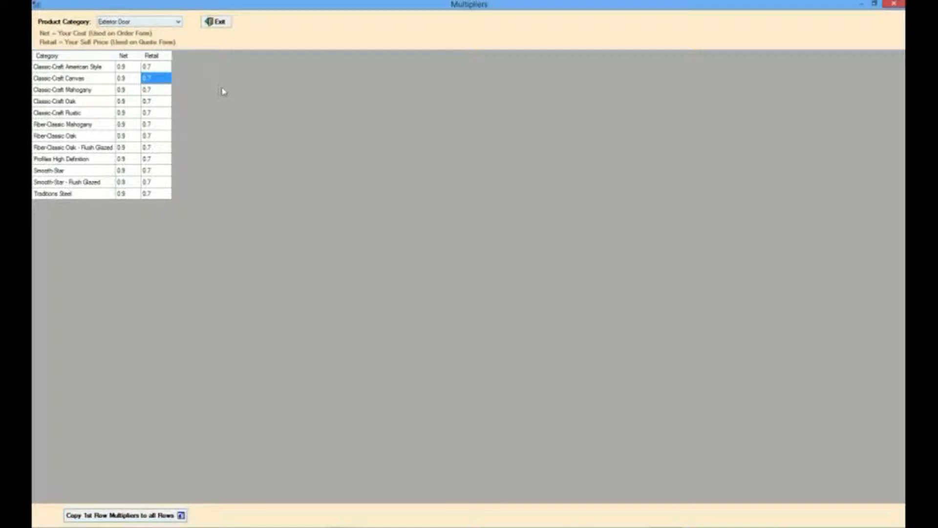
pyautogui.click(221, 23)
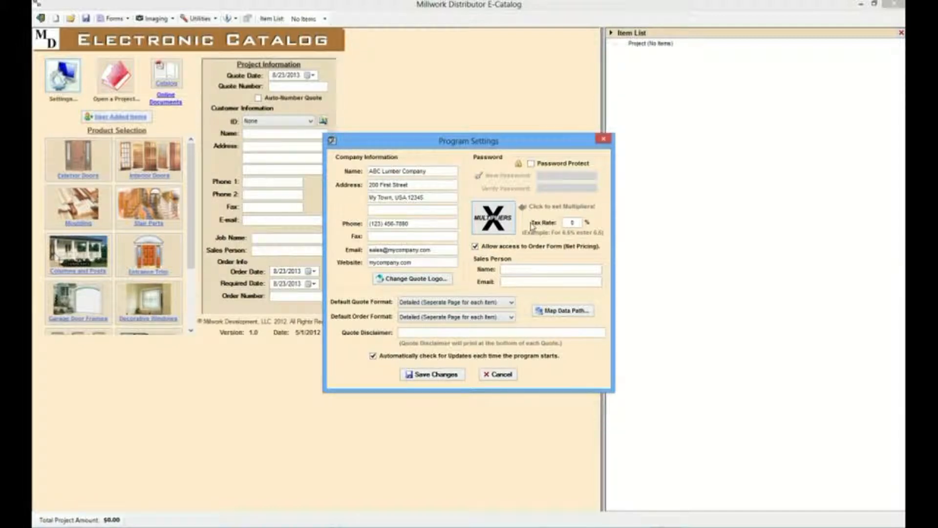
# - Switch password protection on and off again, and save the program settings
pyautogui.click(531, 164)
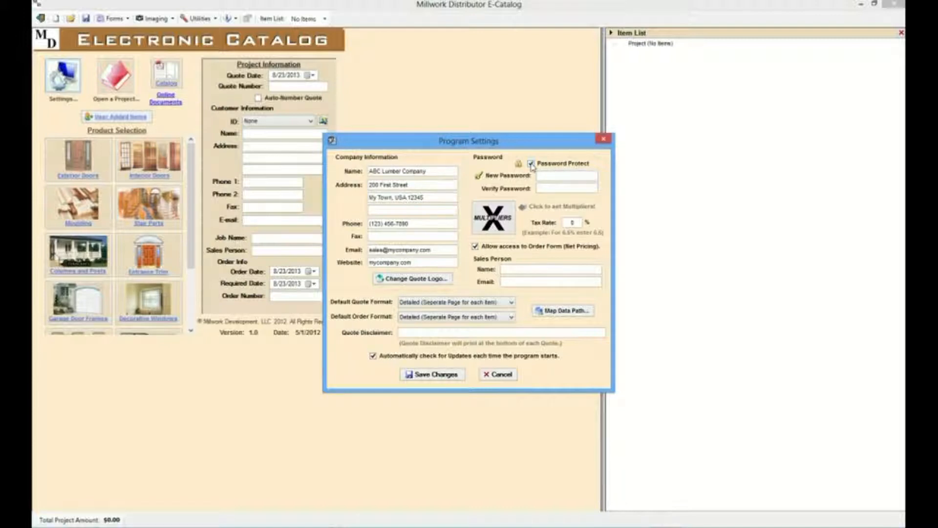
pyautogui.click(531, 164)
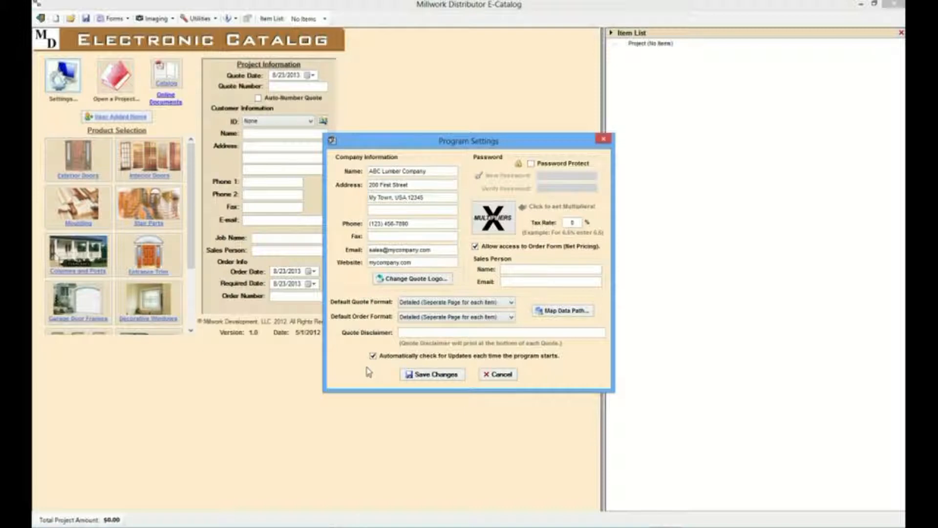
pyautogui.click(436, 374)
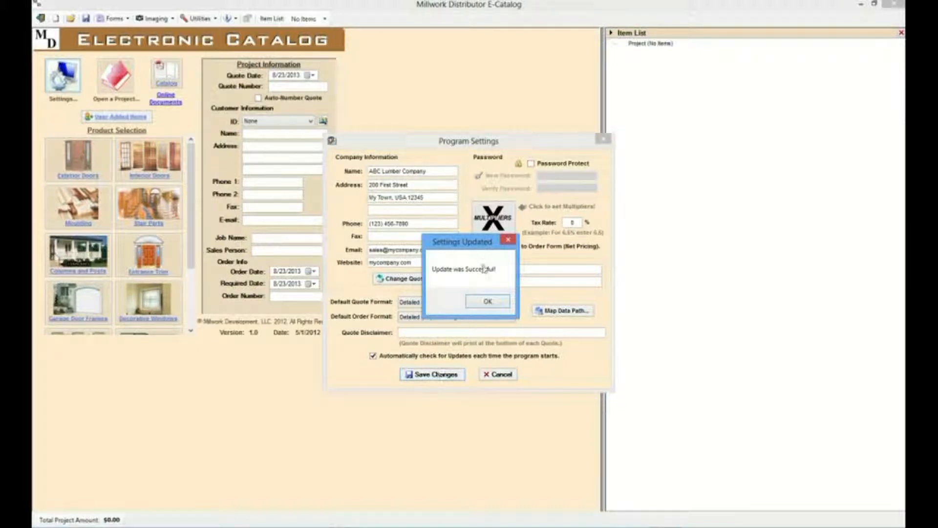
pyautogui.click(485, 301)
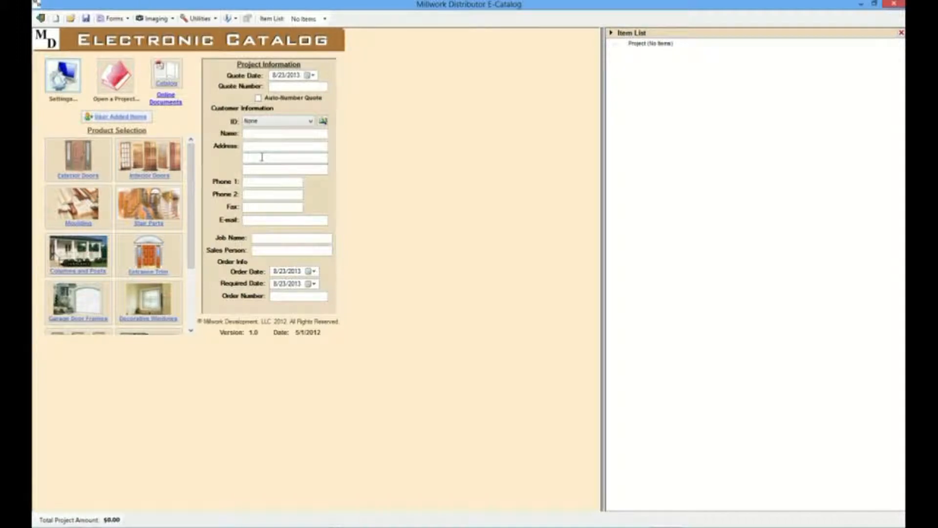
# - Add a blank row to the customer list and set the existing customer's Classic-Craft American Style discount multiplier to .9
pyautogui.click(324, 123)
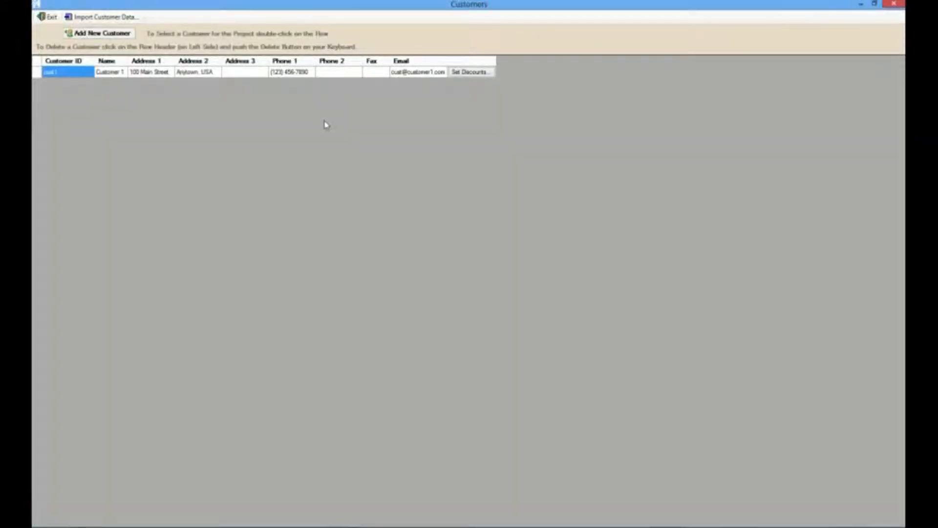
pyautogui.click(111, 34)
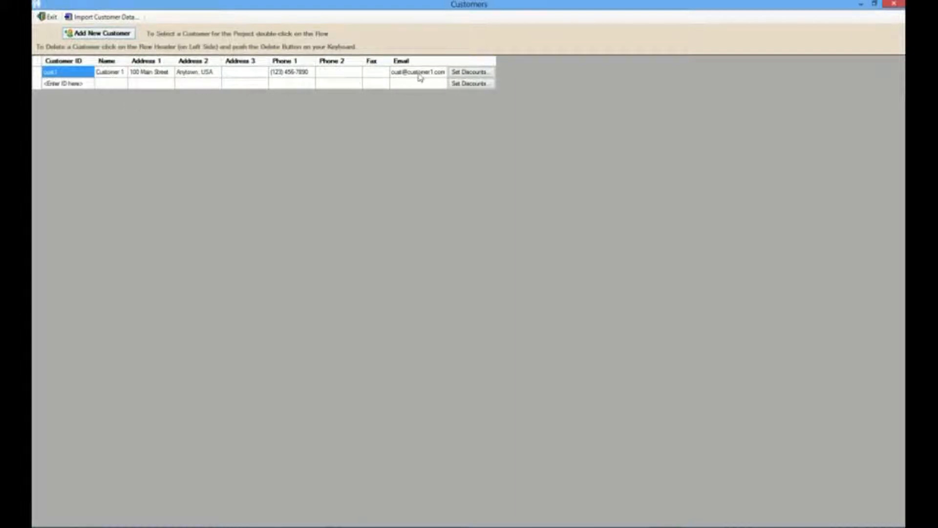
pyautogui.click(460, 73)
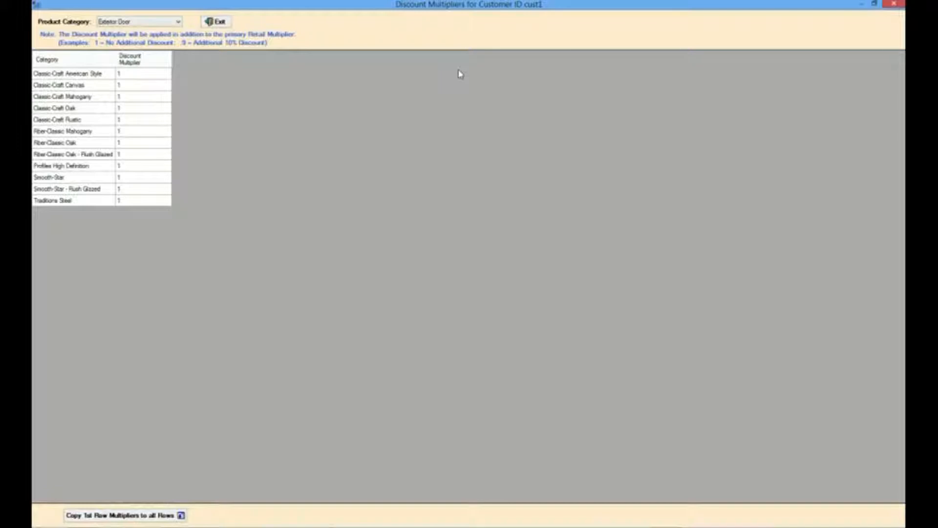
pyautogui.click(133, 73)
pyautogui.write('.9')
pyautogui.press('Return')
pyautogui.click(219, 22)
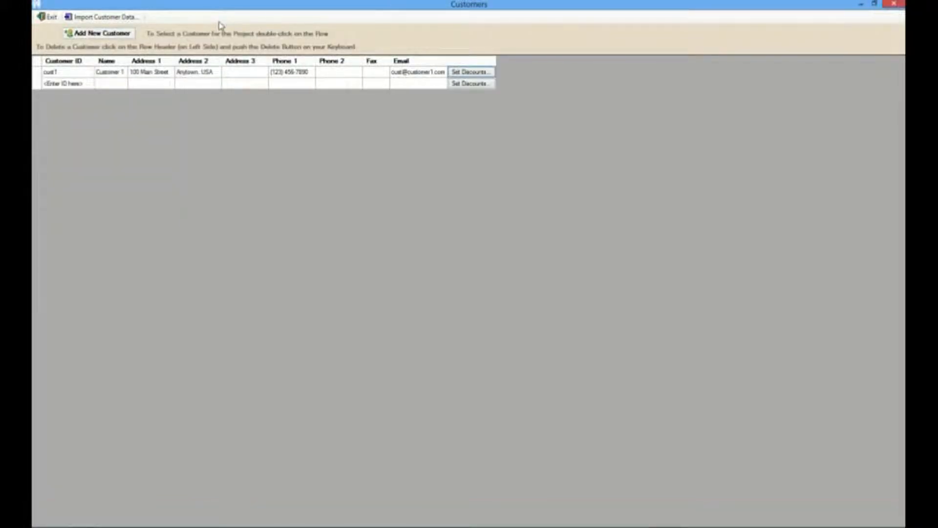
# - Return to the project information and assign the existing customer to the project by its ID
pyautogui.click(50, 18)
pyautogui.click(278, 121)
pyautogui.click(261, 138)
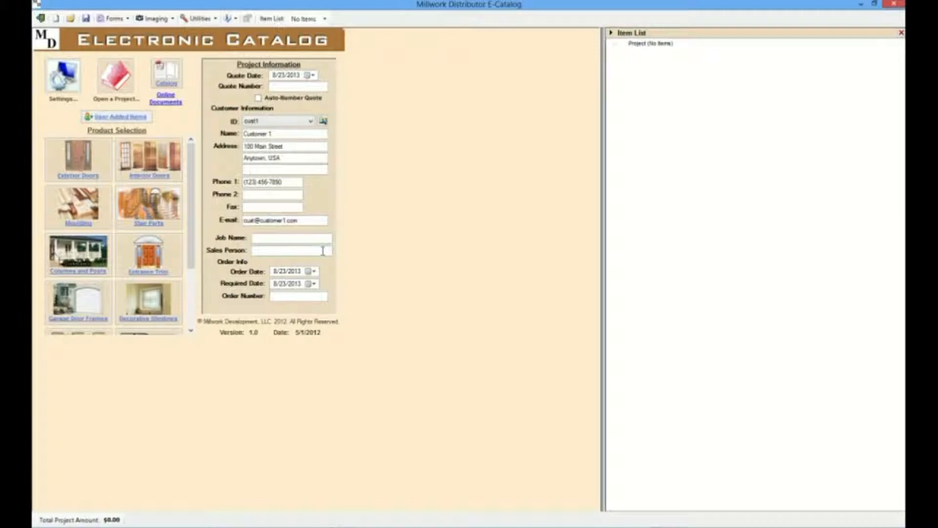
# - Start an exterior door in the fiberglass Smooth-Star series with Concorde Brushed Nickel glass and the half-glass style with two lower panels
pyautogui.click(75, 166)
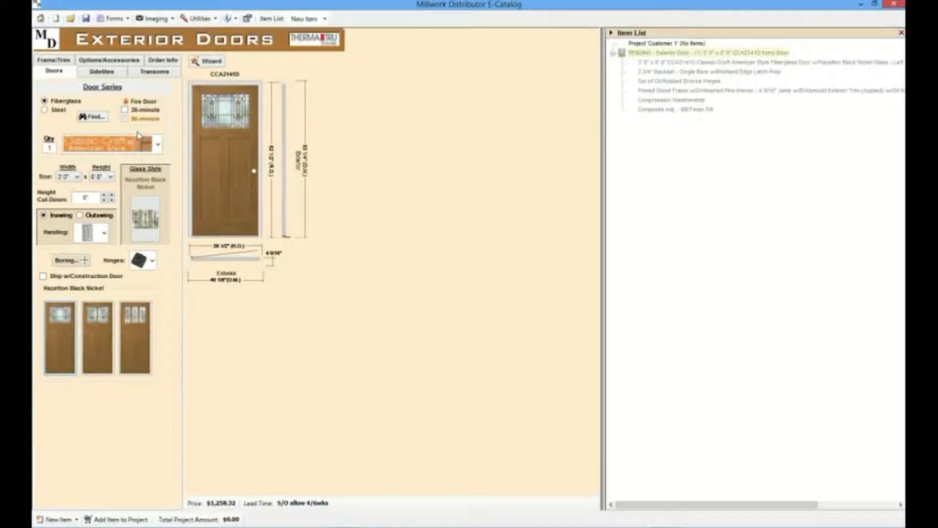
pyautogui.click(155, 145)
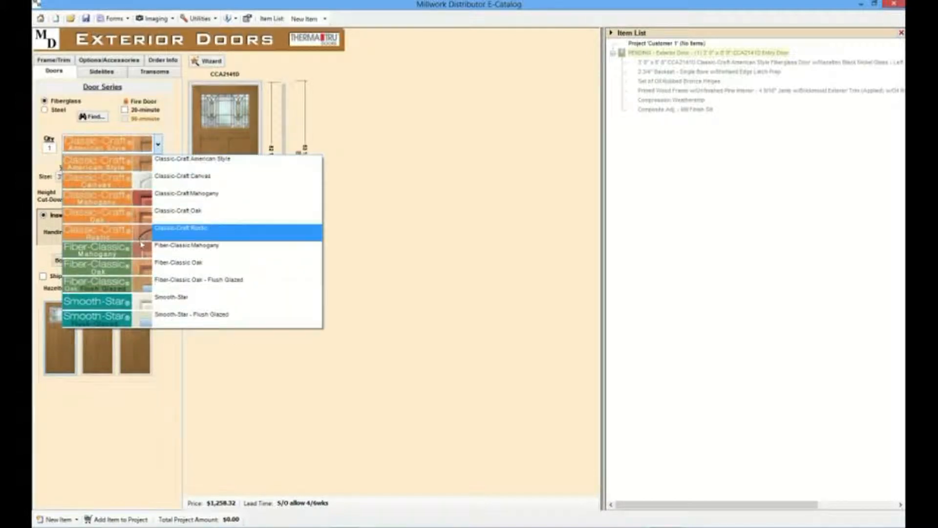
pyautogui.click(140, 301)
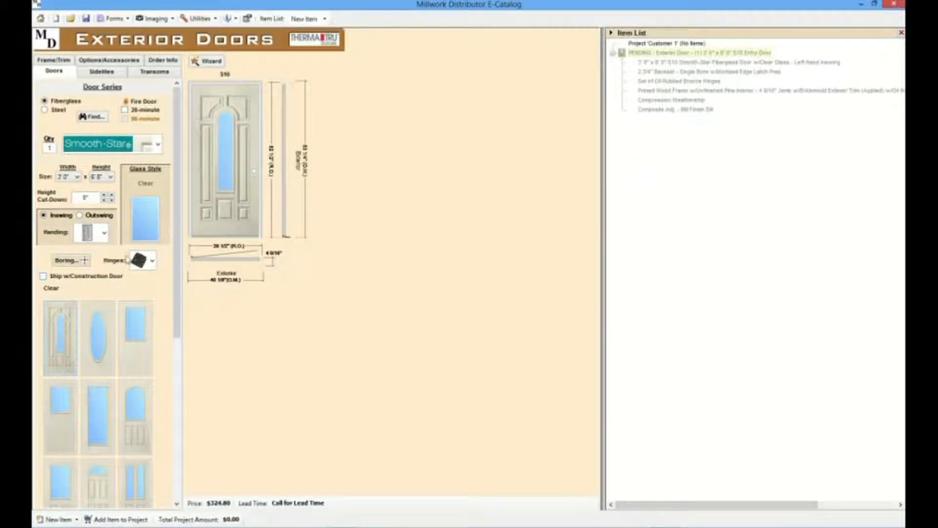
pyautogui.click(147, 210)
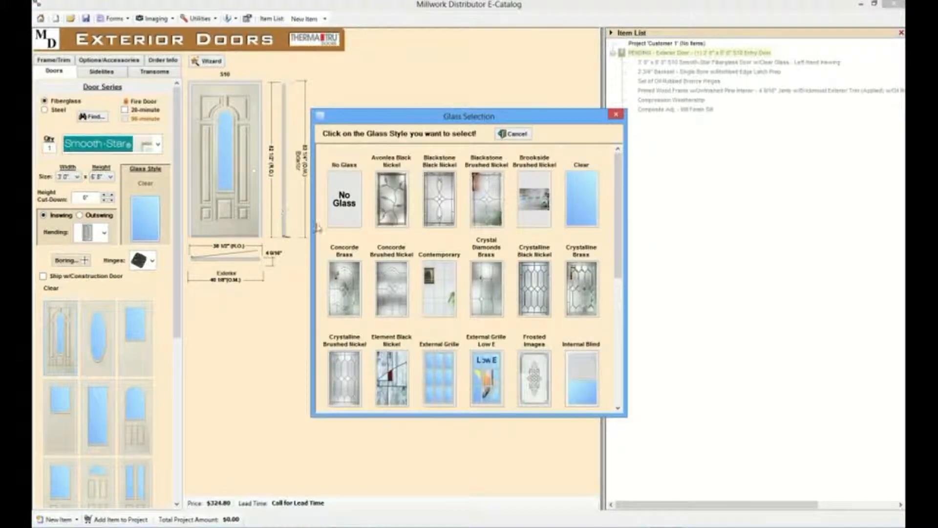
pyautogui.click(389, 290)
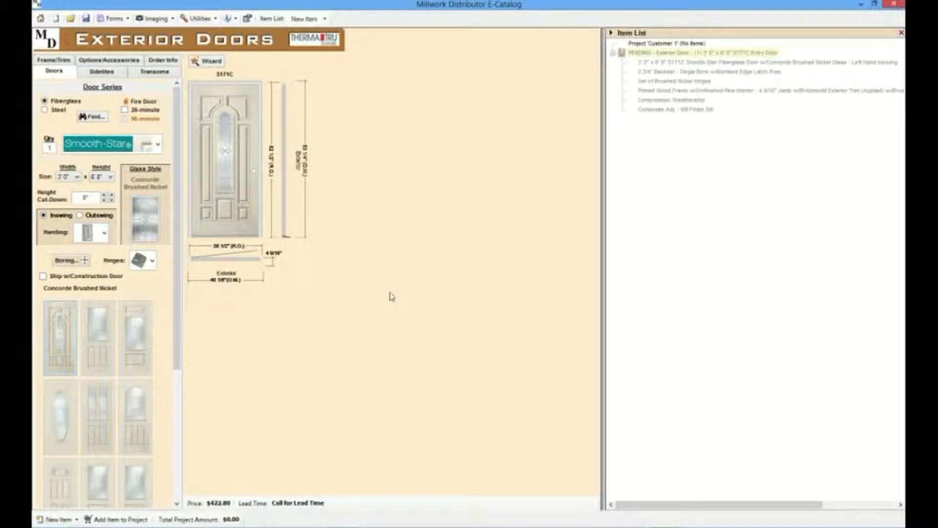
pyautogui.click(99, 350)
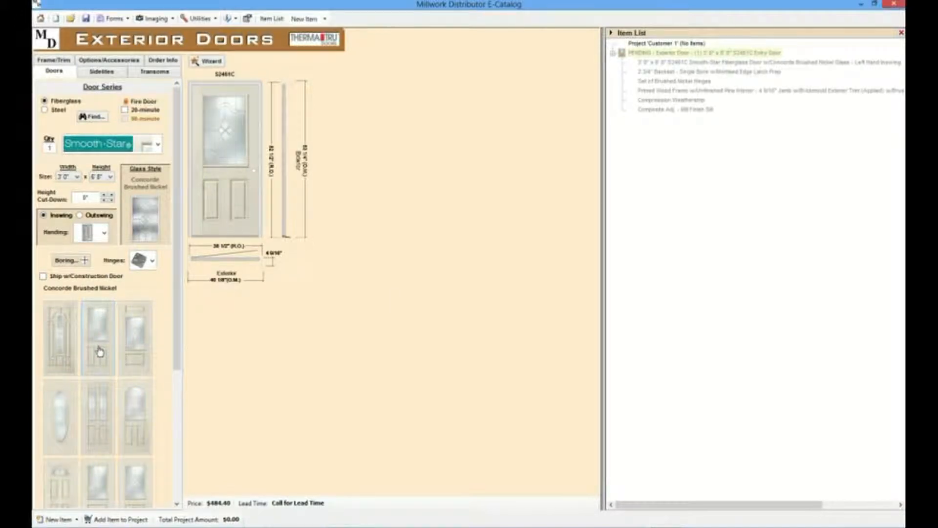
# - Add S430SL1C sidelites with Concorde Brushed Nickel glass to both sides of the door
pyautogui.click(102, 74)
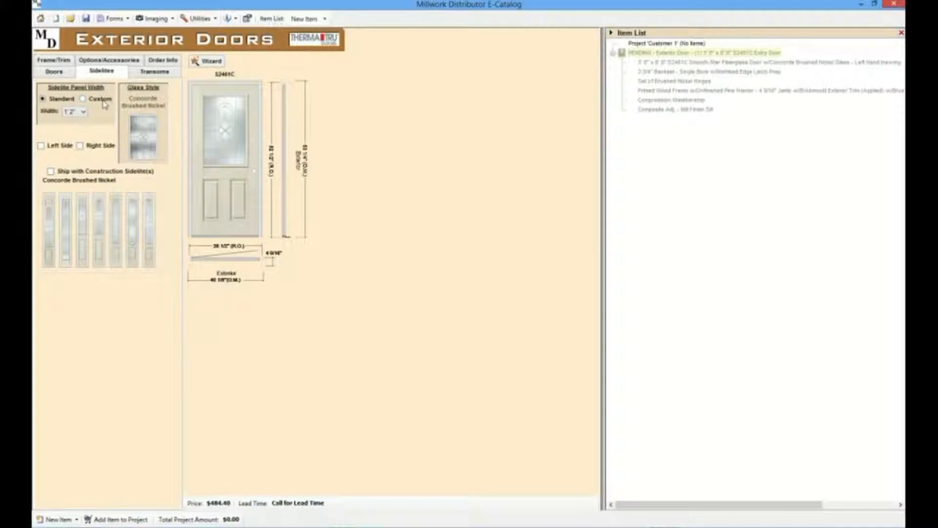
pyautogui.click(82, 223)
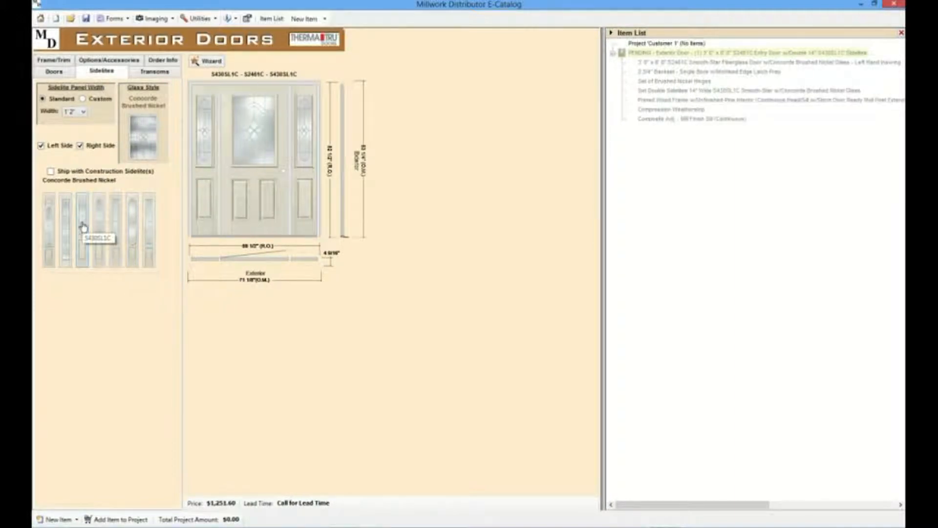
pyautogui.click(41, 146)
pyautogui.click(41, 147)
# - Add the rectangular Concorde Brushed Nickel transom above the door and review the frame and trim options
pyautogui.click(154, 74)
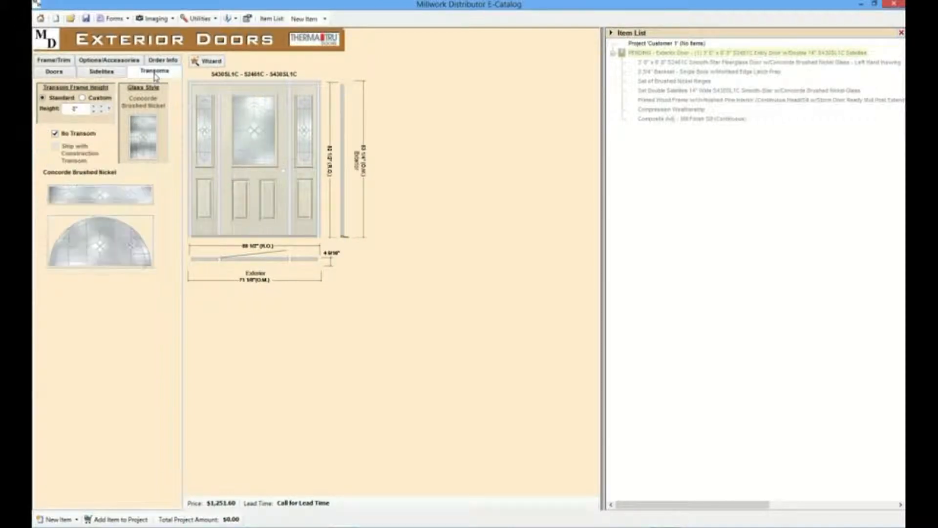
pyautogui.click(91, 198)
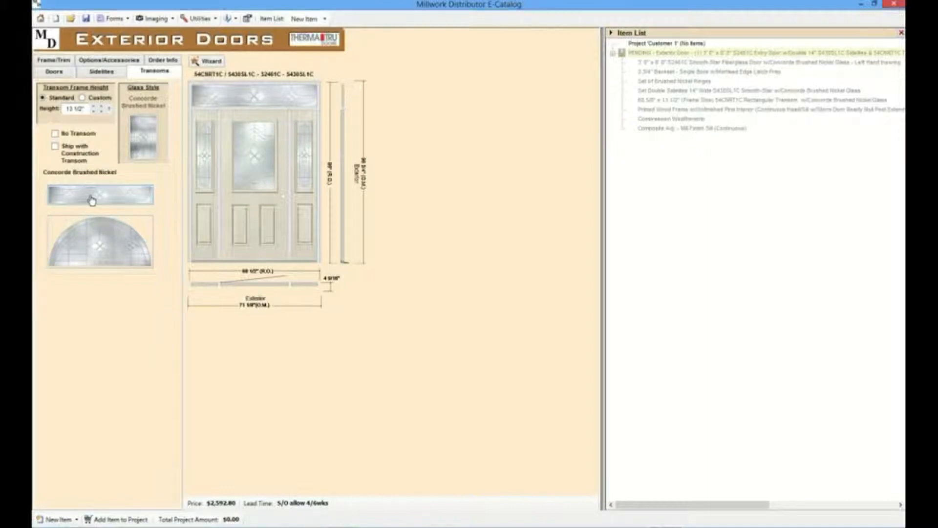
pyautogui.click(61, 65)
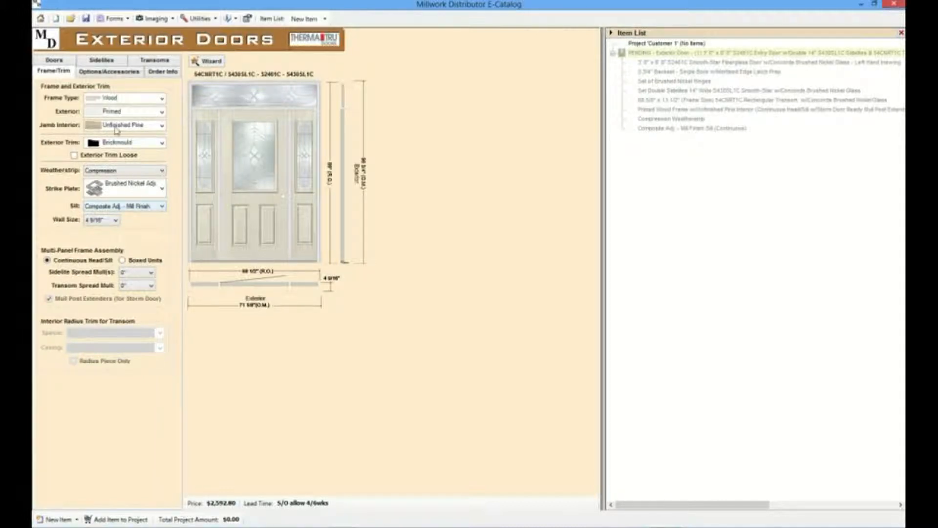
# - Prefinish the door and sidelite panels with Pewter J3025 paint on both exterior and interior
pyautogui.click(115, 77)
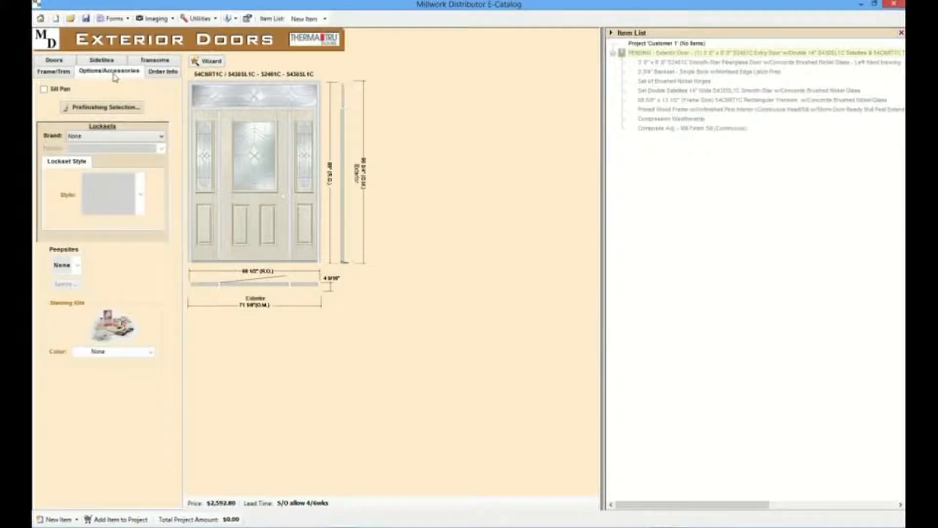
pyautogui.click(115, 112)
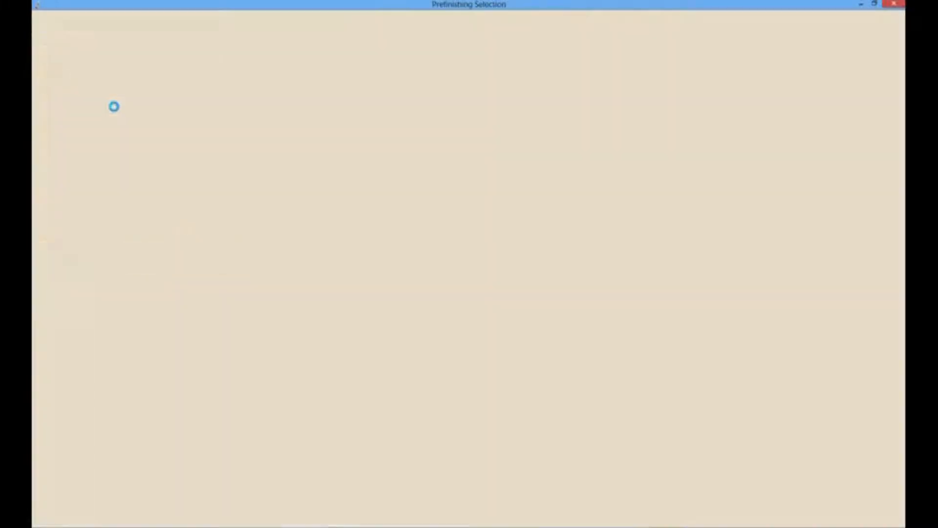
pyautogui.click(174, 57)
pyautogui.click(140, 75)
pyautogui.click(173, 78)
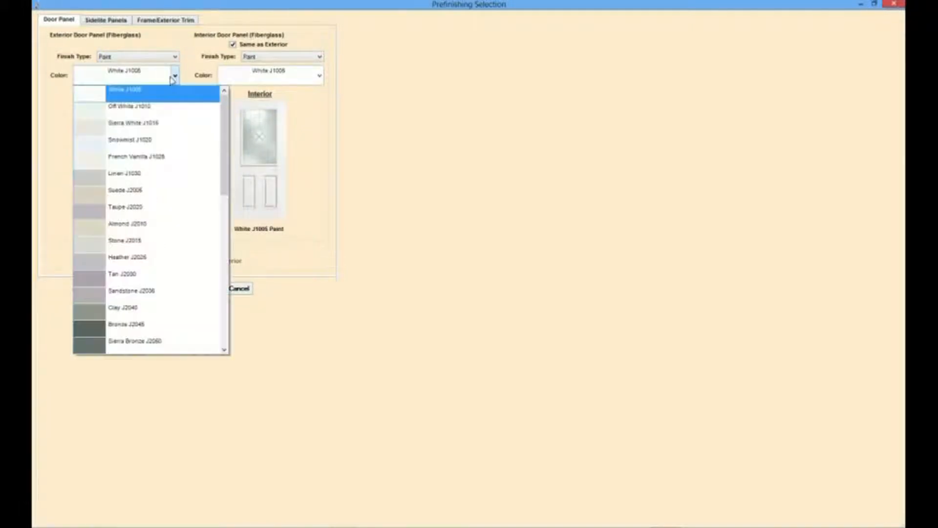
pyautogui.scroll(-5, 117, 230)
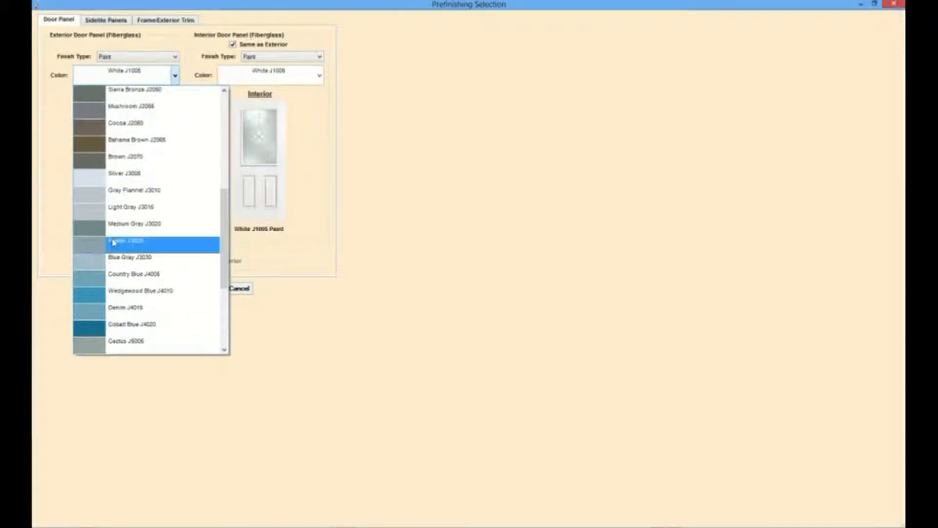
pyautogui.click(109, 244)
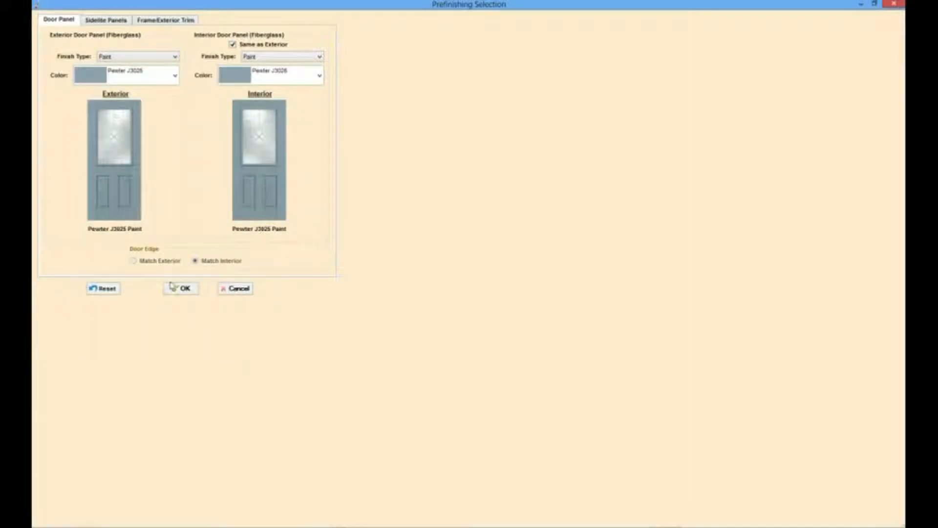
pyautogui.click(182, 291)
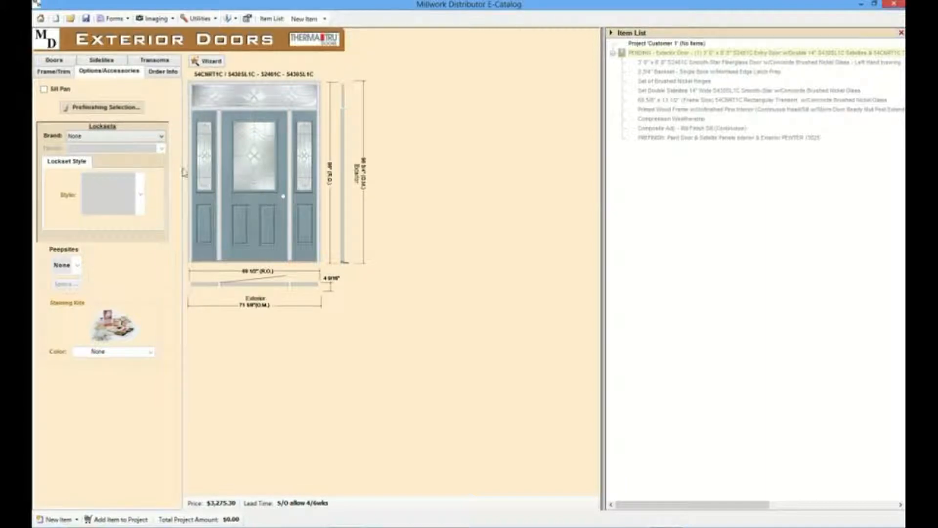
# - Add a Therma-Tru Multipoint - Tongue lockset in the Decade Wide style to the door
pyautogui.click(159, 137)
pyautogui.click(134, 154)
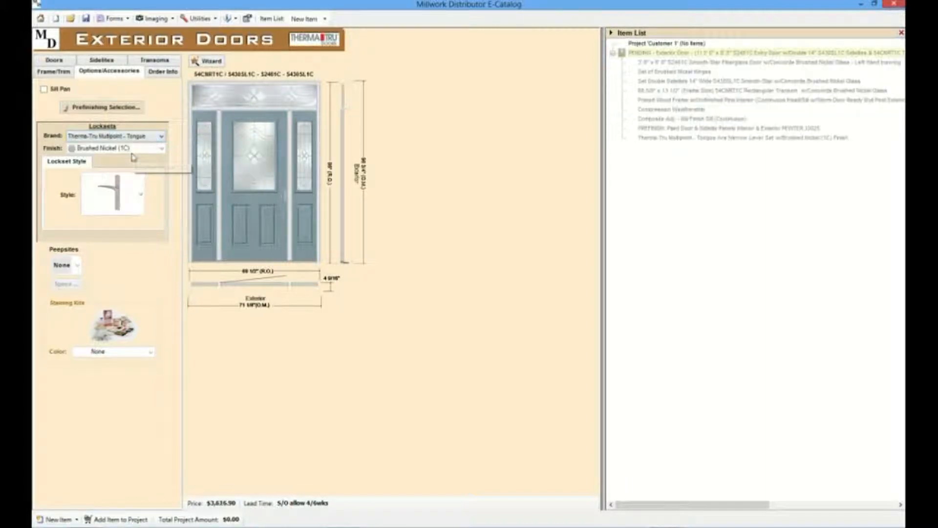
pyautogui.click(141, 194)
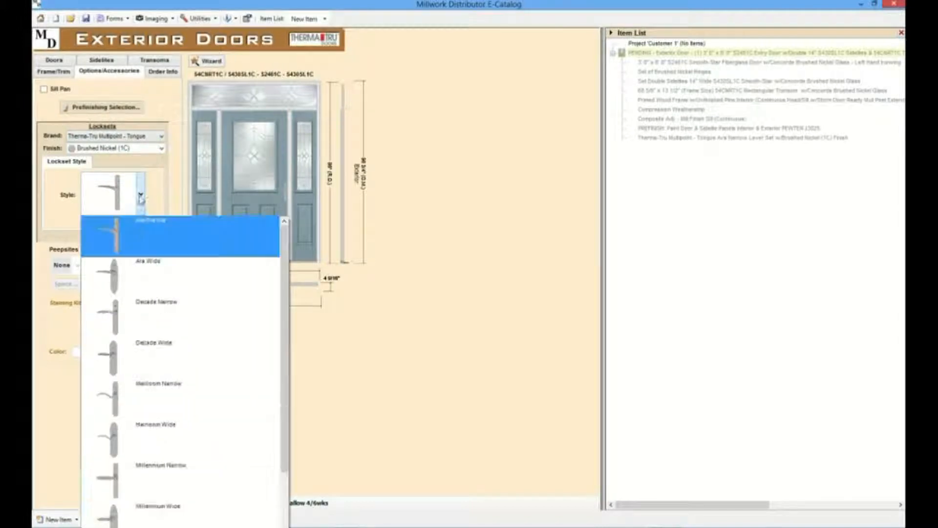
pyautogui.click(151, 360)
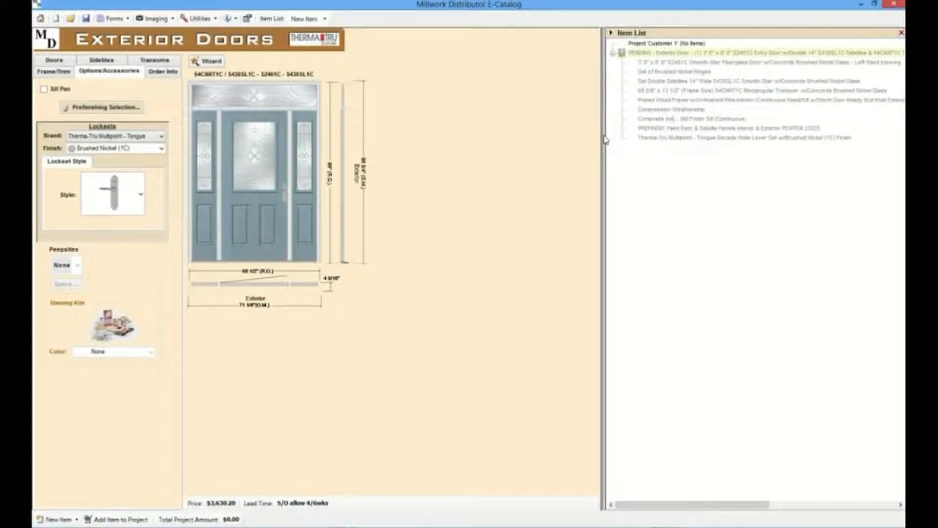
# - Add the configured door unit to the project and start another exterior door item
pyautogui.click(133, 521)
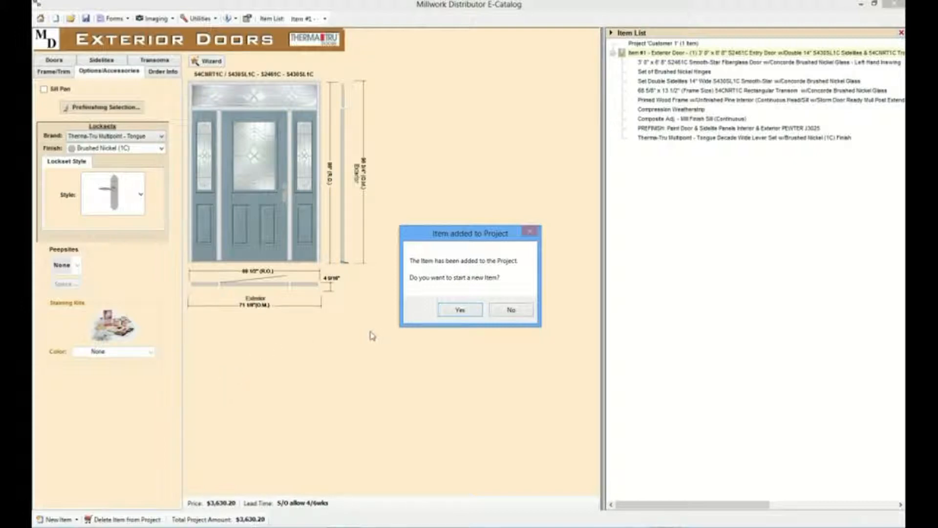
pyautogui.click(459, 310)
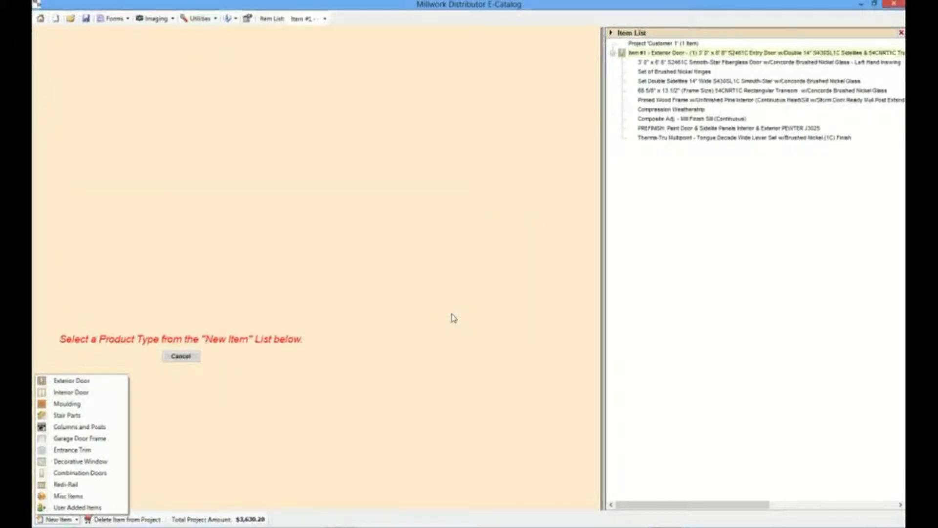
pyautogui.click(64, 380)
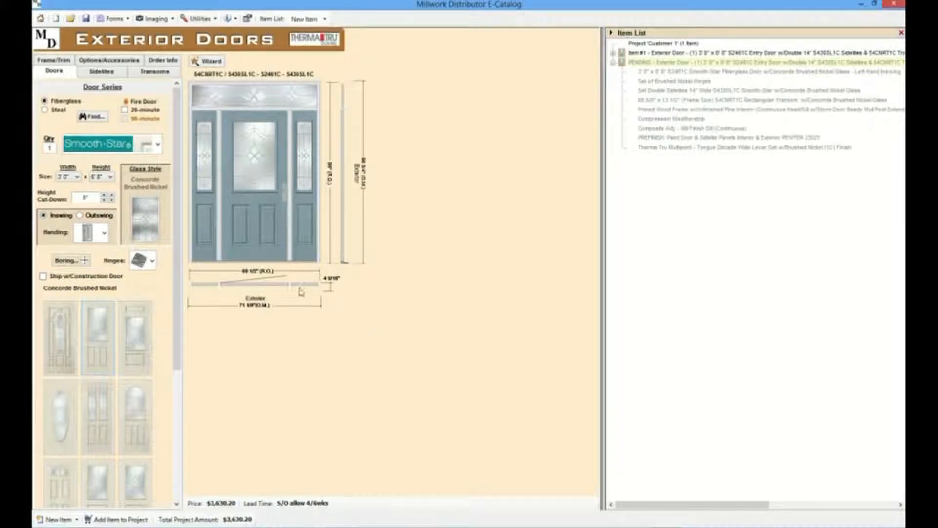
# - Remove the transom and both sidelites from the second door, and add it to the project without starting another item
pyautogui.click(157, 73)
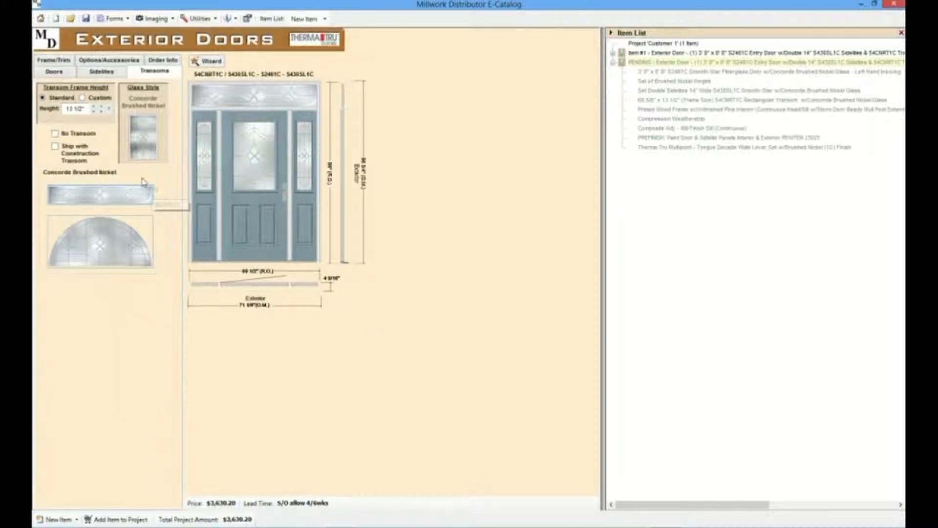
pyautogui.click(55, 133)
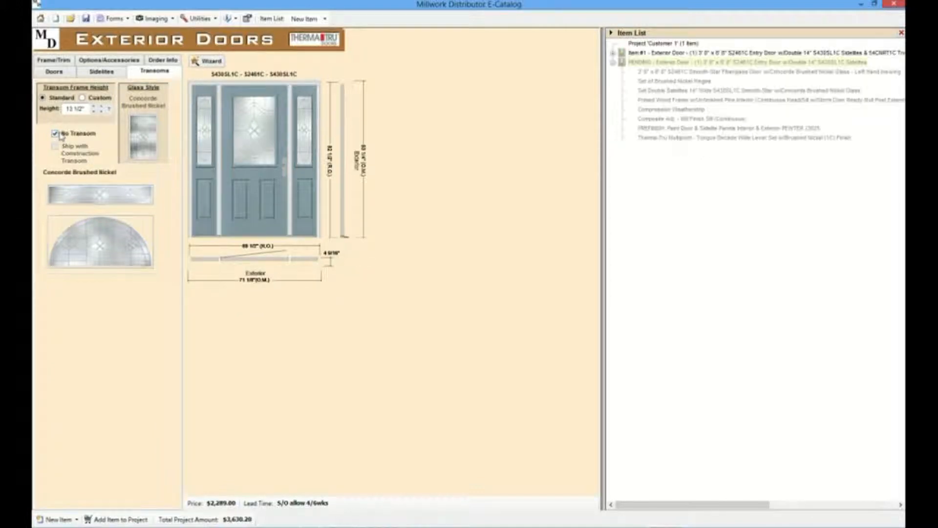
pyautogui.click(108, 73)
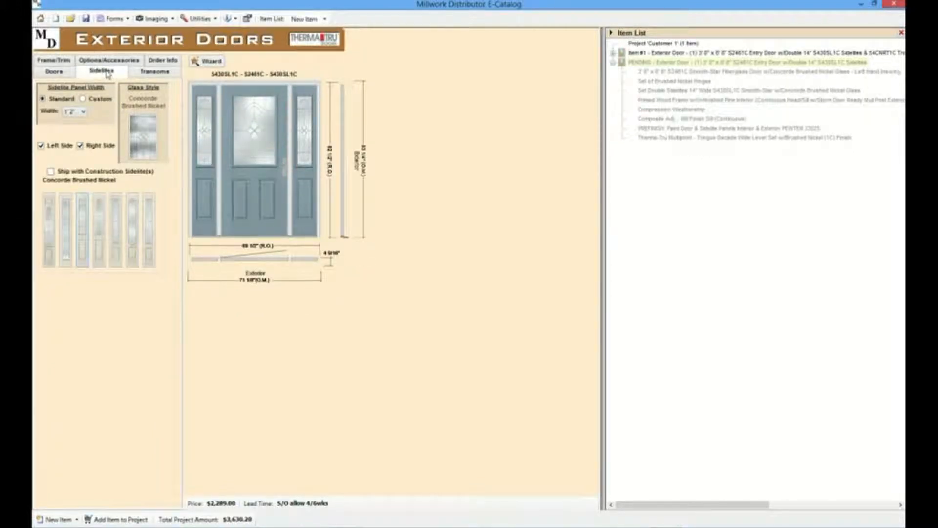
pyautogui.click(42, 145)
pyautogui.click(81, 146)
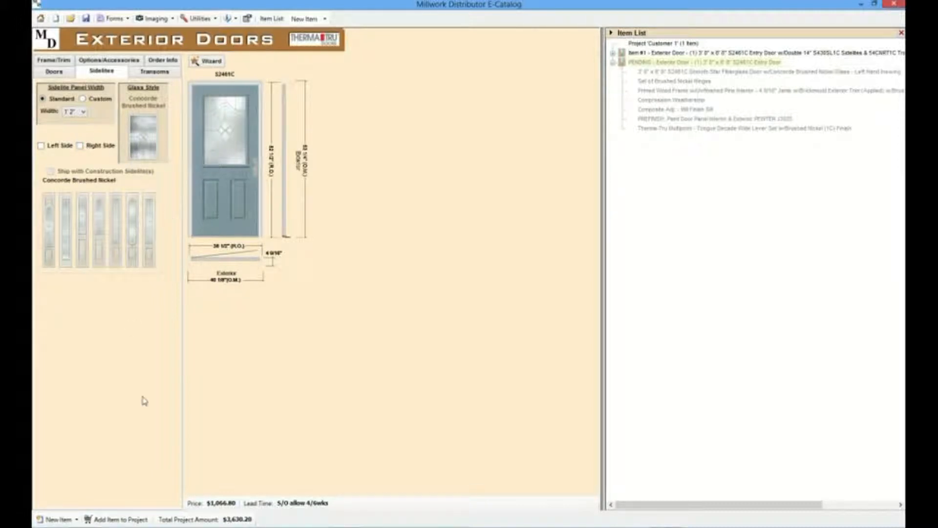
pyautogui.click(114, 521)
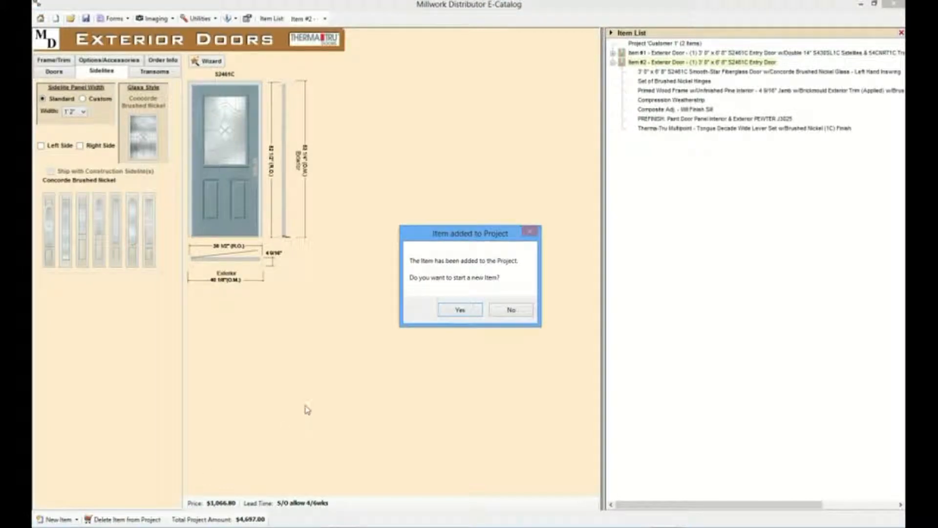
pyautogui.click(508, 311)
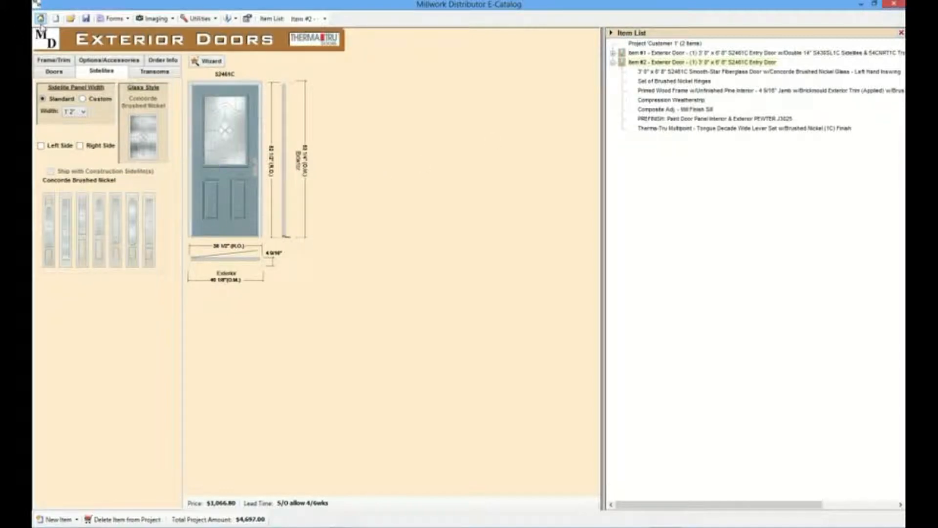
# - Save the project as Customer 1.ecp in the Projects folder, replacing the existing file
pyautogui.click(85, 20)
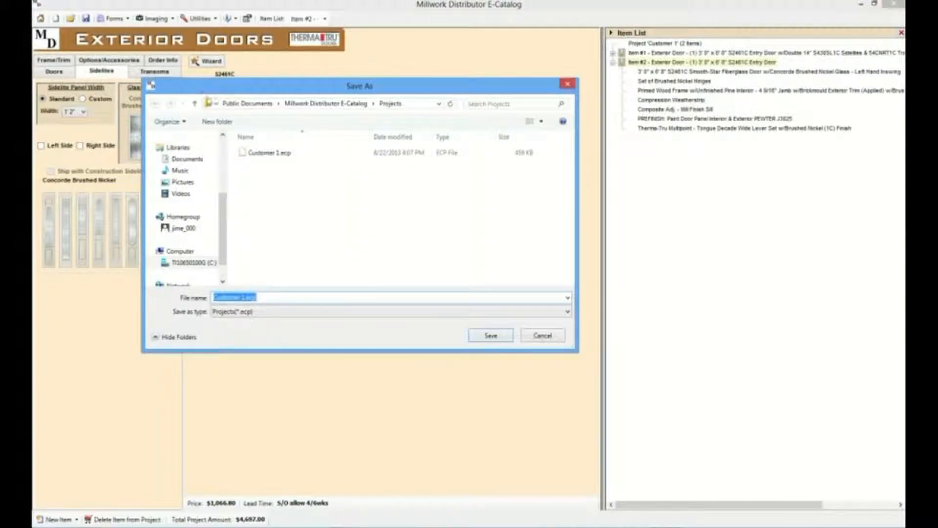
pyautogui.click(491, 336)
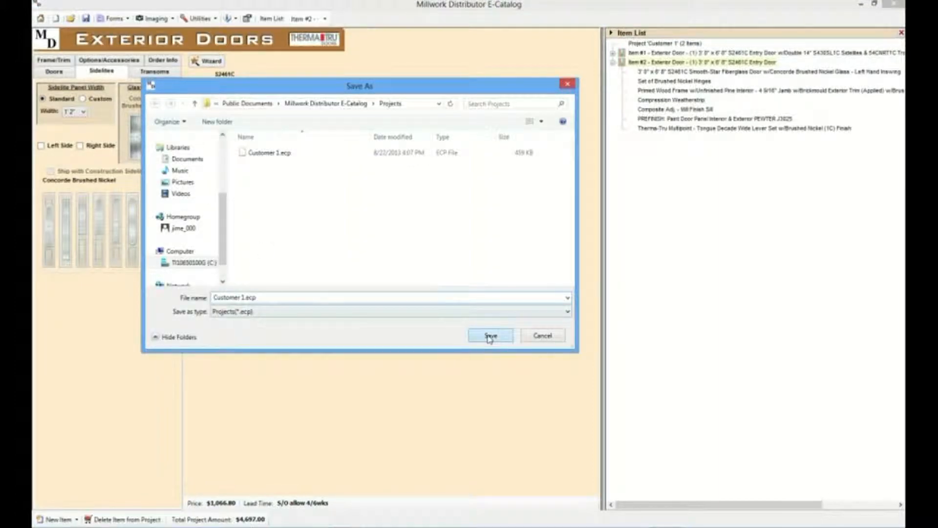
pyautogui.click(495, 271)
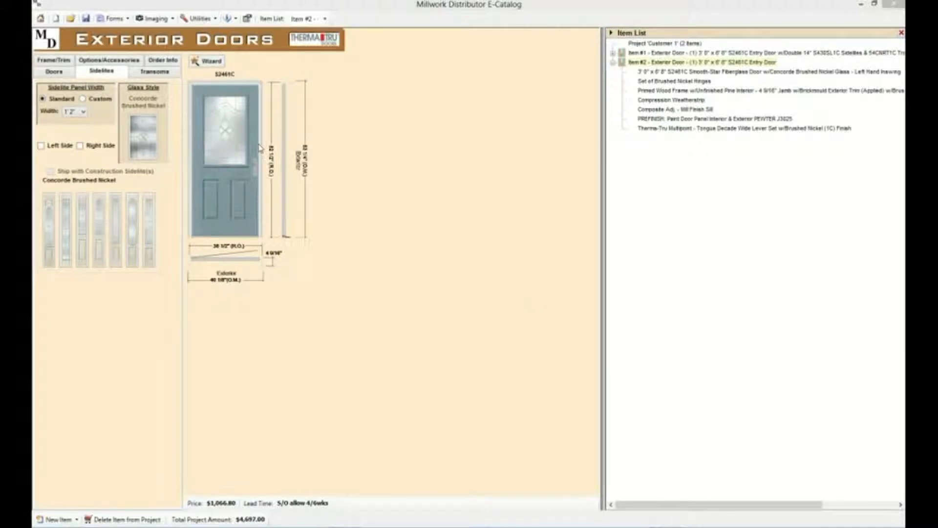
# - View the project's quote, examine the item pricing and order totals on both pages, and close it
pyautogui.click(115, 22)
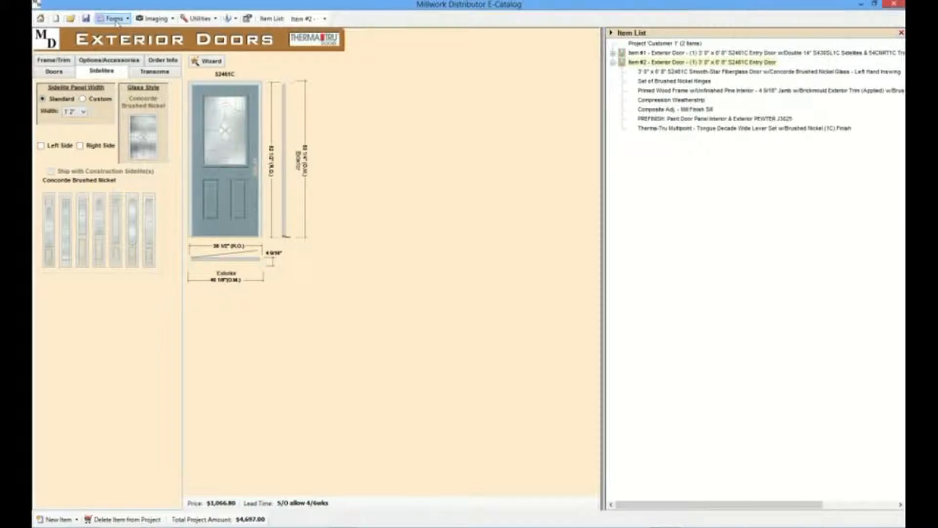
pyautogui.click(116, 22)
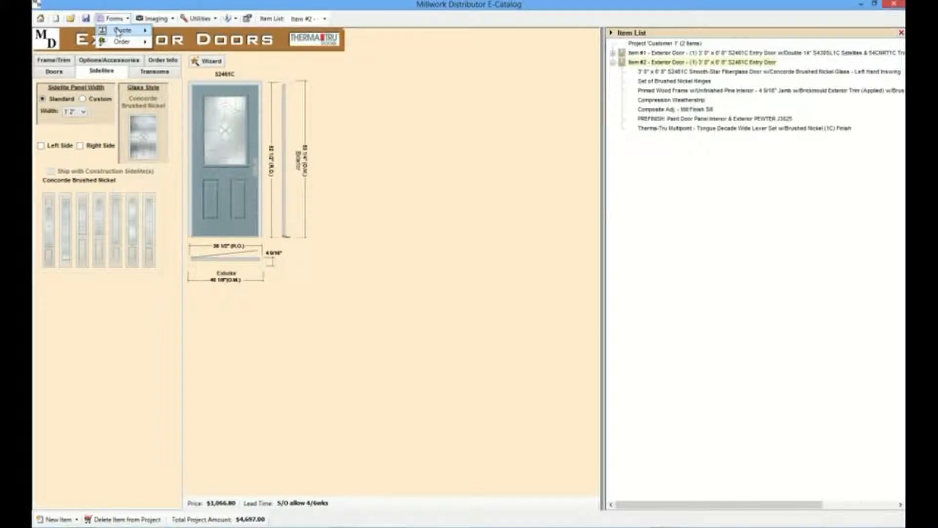
pyautogui.moveTo(118, 32)
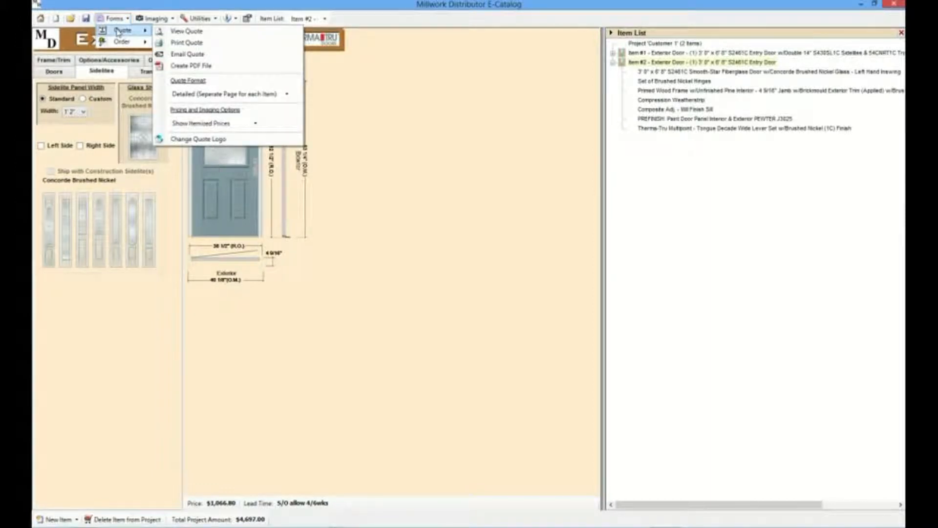
pyautogui.click(185, 32)
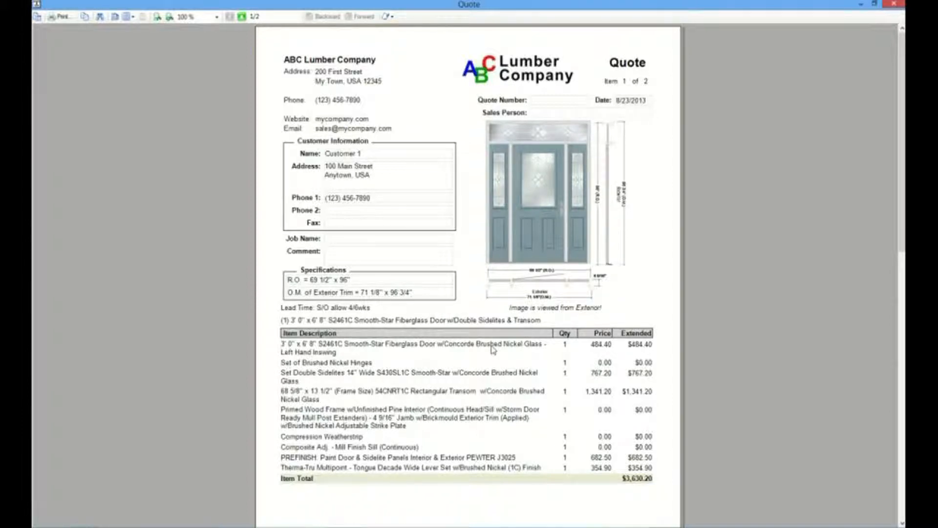
pyautogui.scroll(-10, 492, 350)
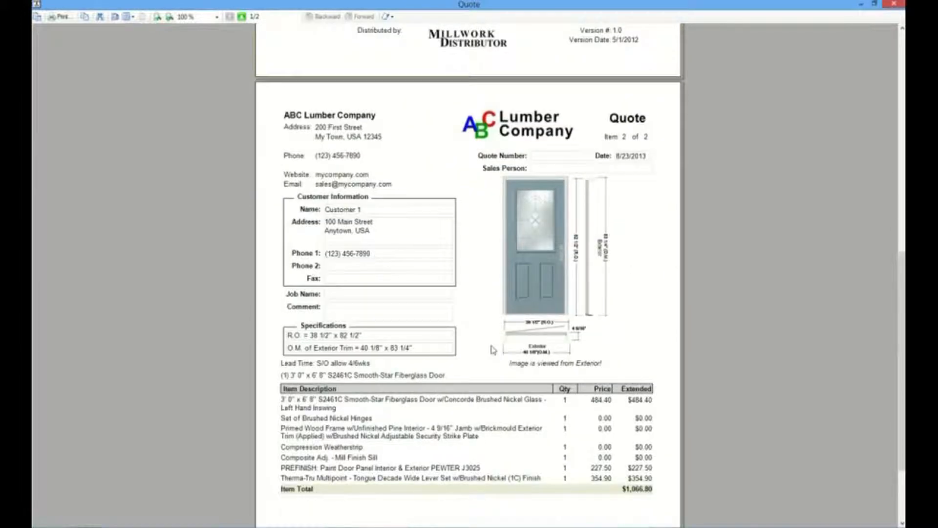
pyautogui.scroll(-3, 492, 349)
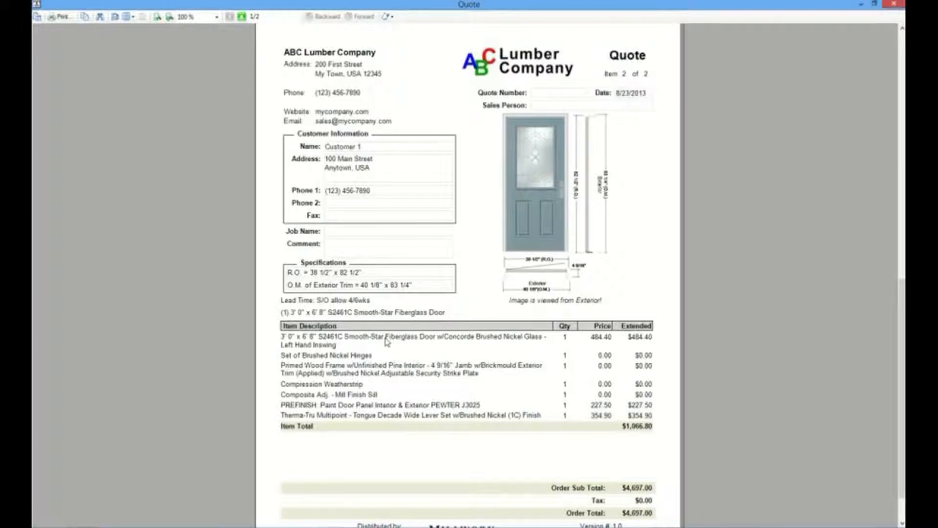
pyautogui.scroll(-2, 406, 384)
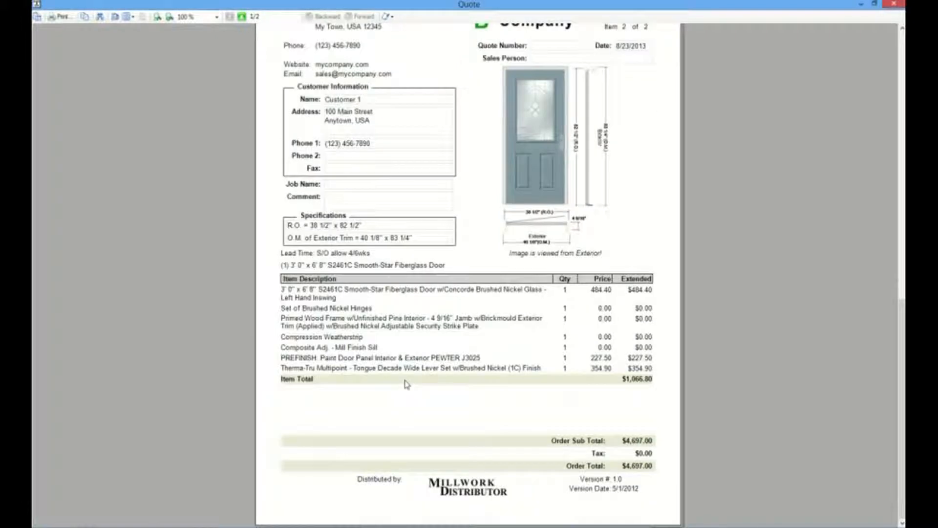
pyautogui.scroll(20, 406, 384)
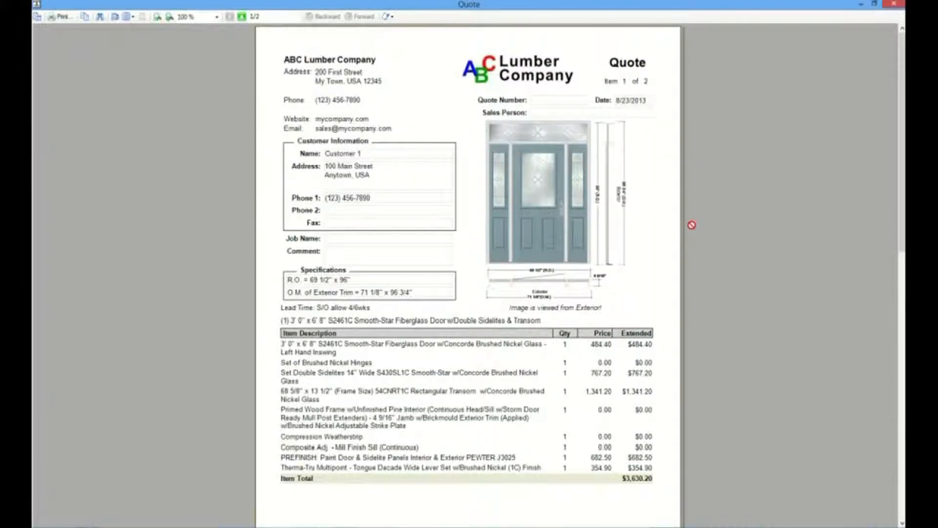
pyautogui.click(901, 4)
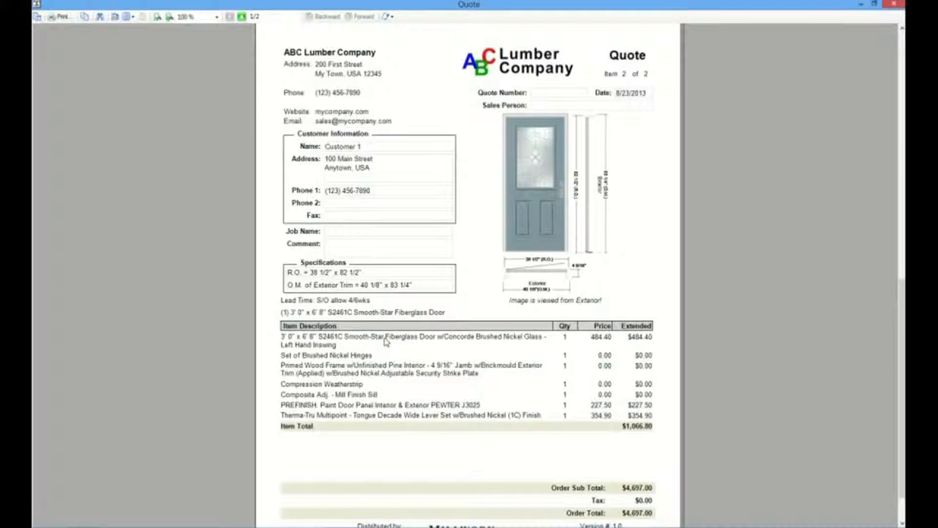
pyautogui.scroll(-1, 406, 384)
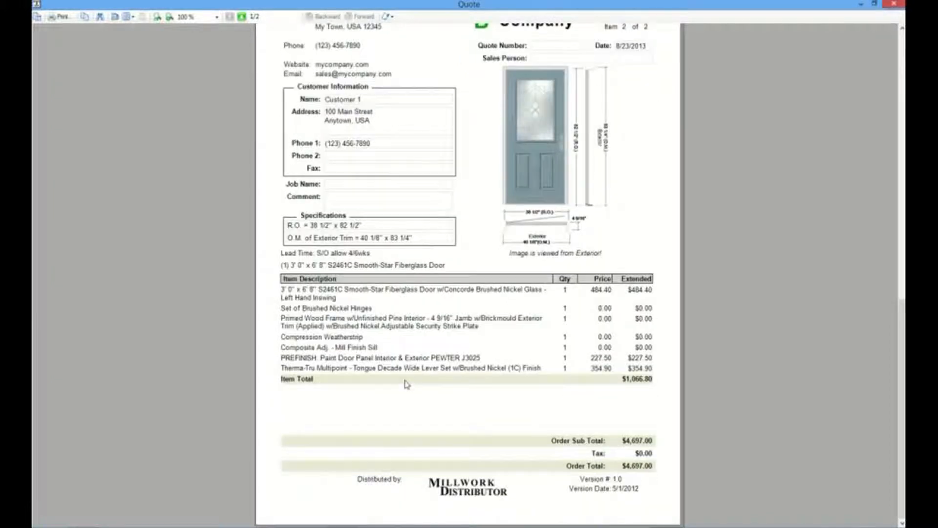
pyautogui.scroll(10, 407, 385)
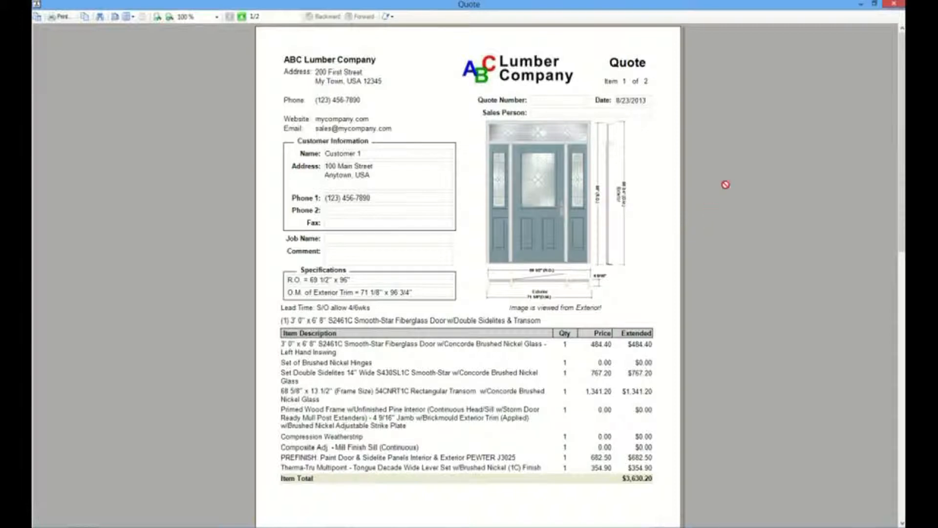
pyautogui.click(901, 3)
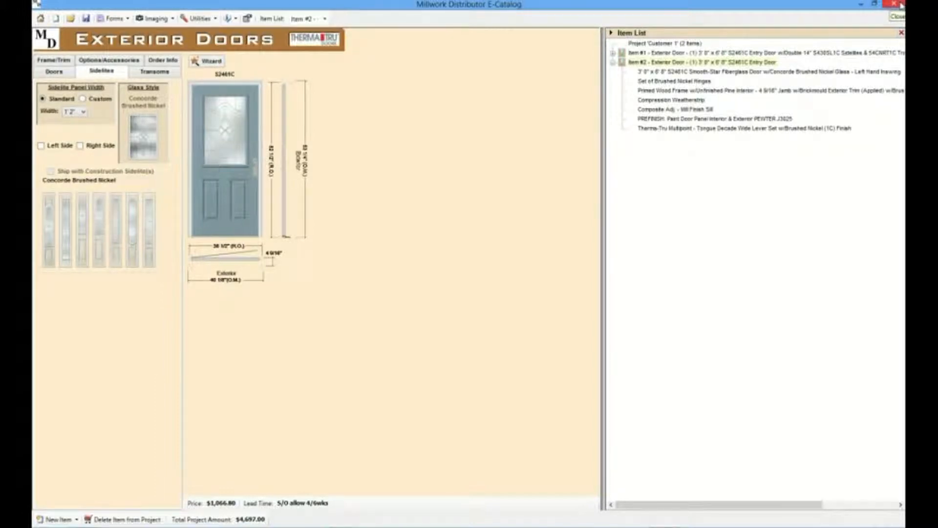
pyautogui.moveTo(905, 1)
# - Open the imaging module and load the sample home picture House3.jpg
pyautogui.click(154, 18)
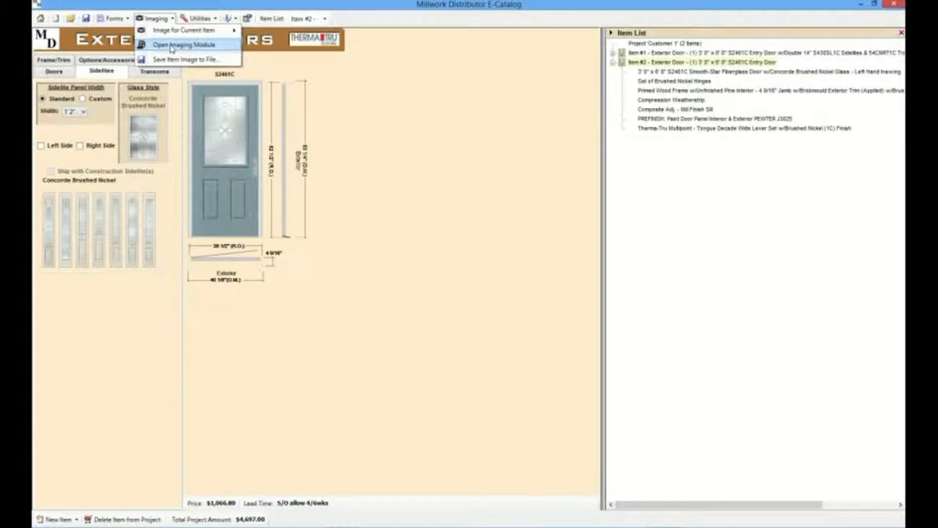
pyautogui.click(172, 48)
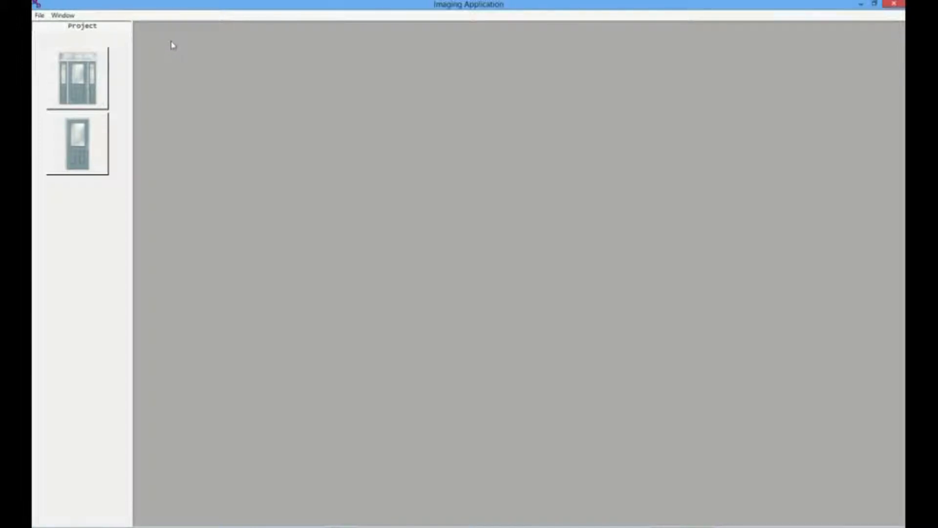
pyautogui.click(39, 15)
pyautogui.click(53, 28)
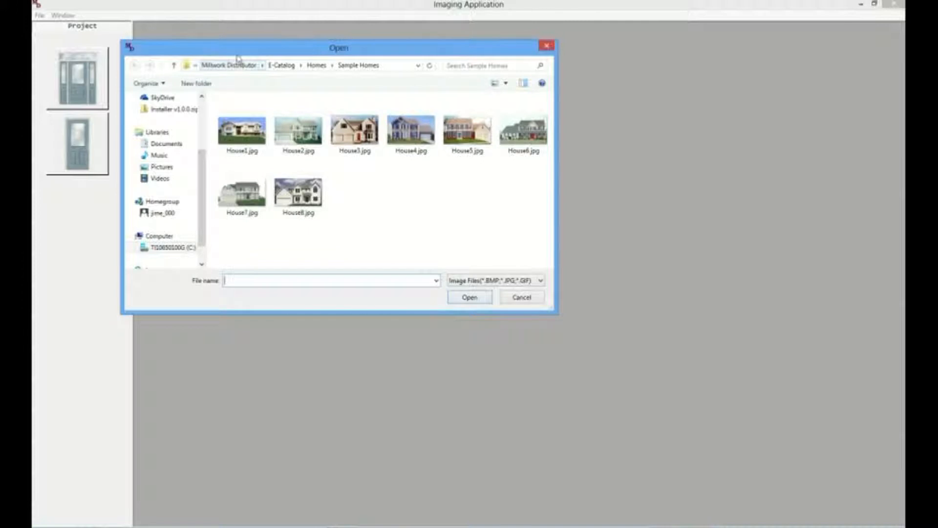
pyautogui.moveTo(232, 49); pyautogui.dragTo(306, 67)
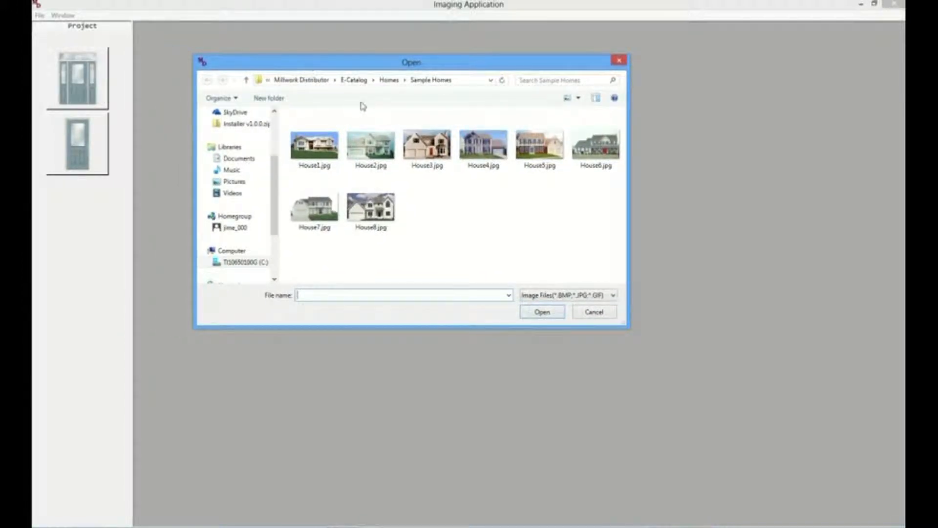
pyautogui.doubleClick(429, 149)
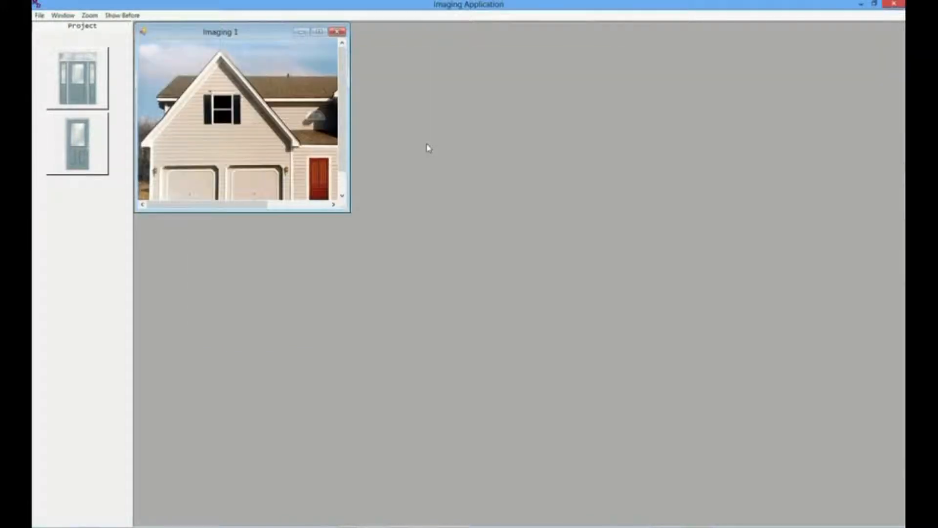
# - Maximize the house picture's window and set its zoom to Best Fit
pyautogui.click(319, 32)
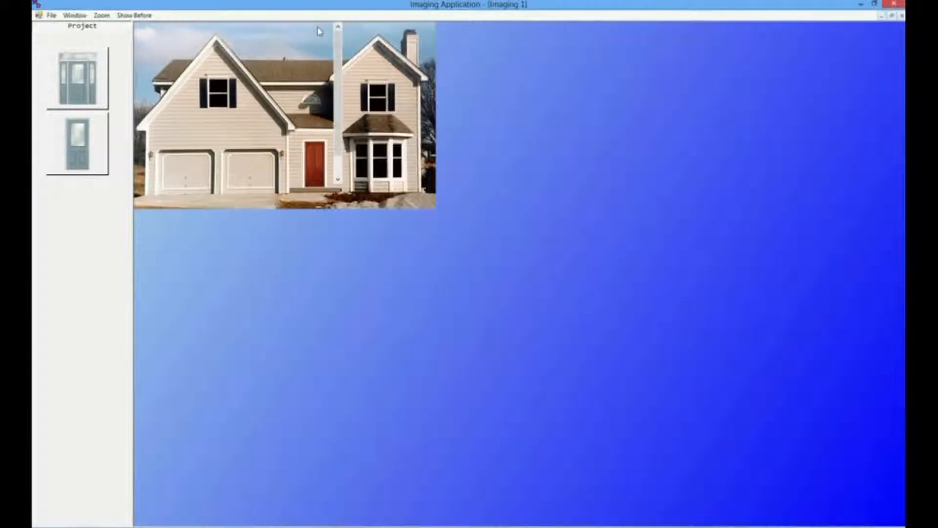
pyautogui.click(101, 15)
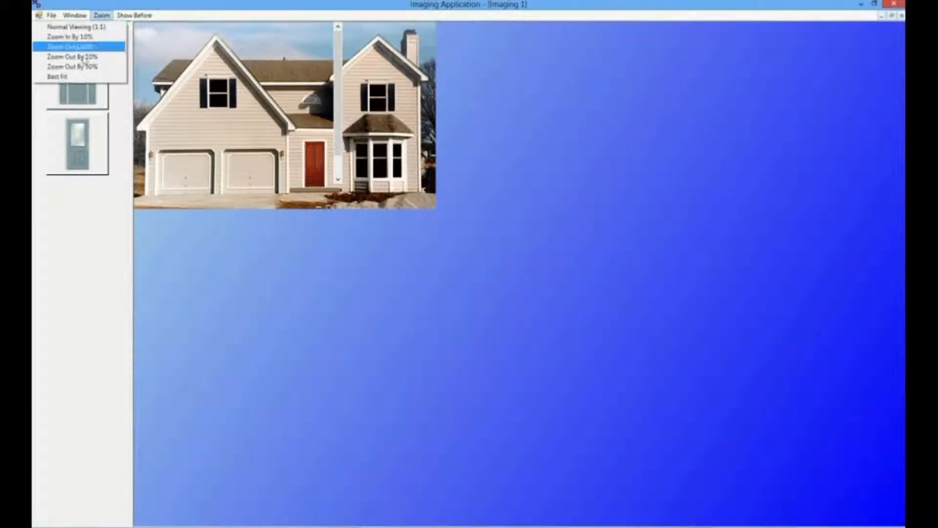
pyautogui.click(78, 77)
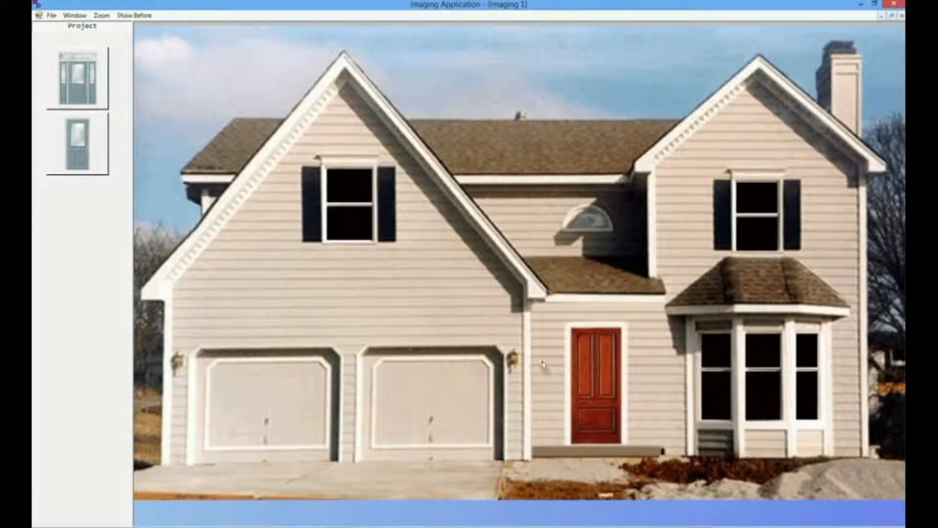
# - Place the single entry door from the project on the house picture and fit it over the red front door
pyautogui.click(620, 409)
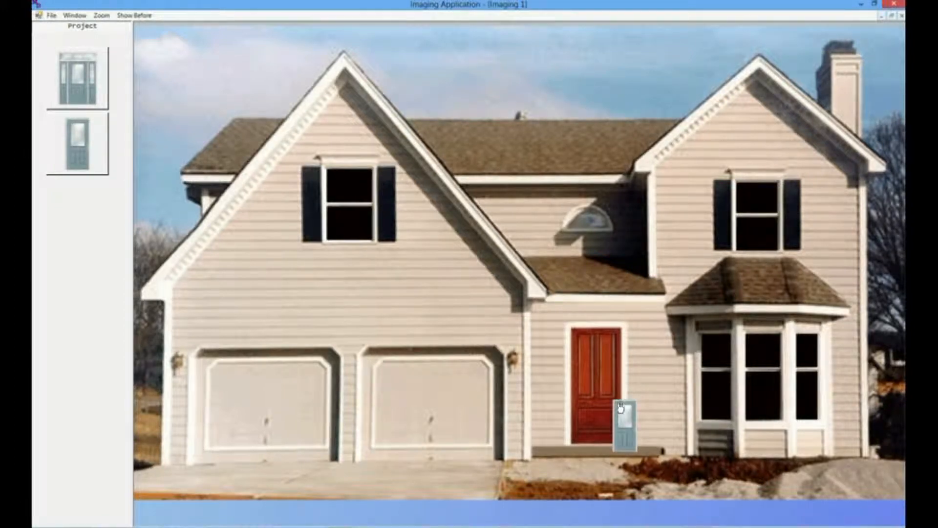
pyautogui.moveTo(615, 401); pyautogui.dragTo(598, 383)
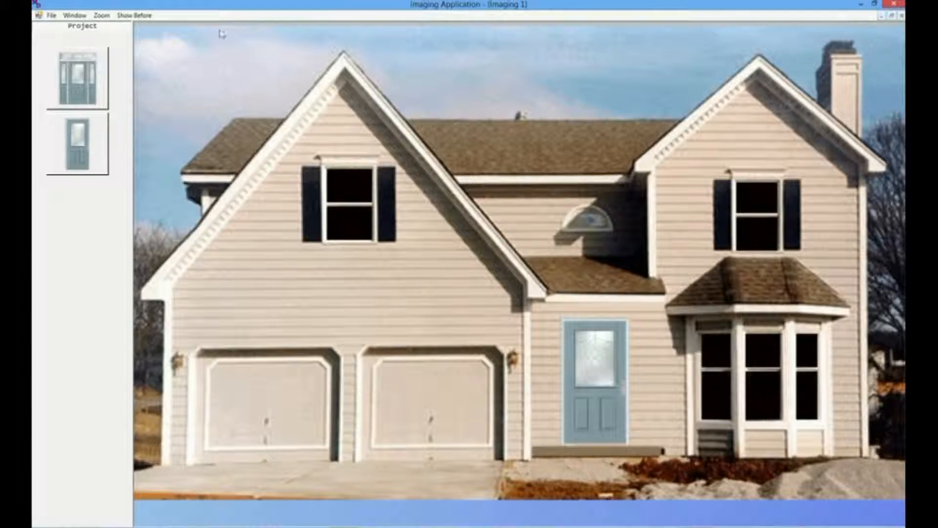
# - Compare the house picture before and after the door replacement, and close the picture and the imaging application
pyautogui.click(142, 17)
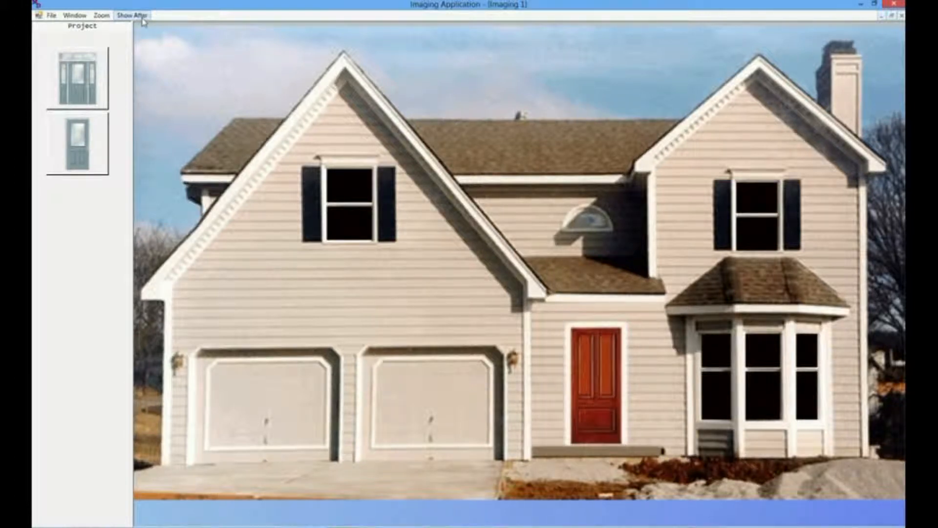
pyautogui.click(142, 17)
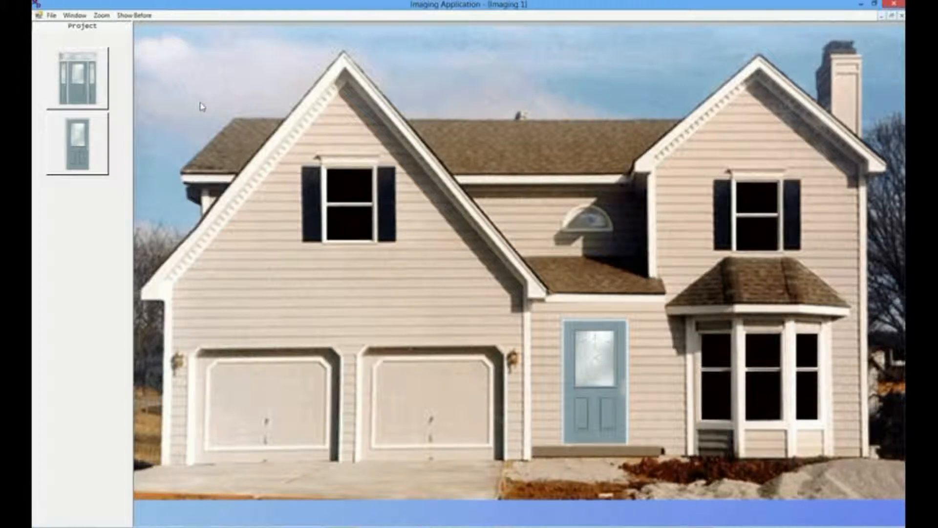
pyautogui.click(902, 17)
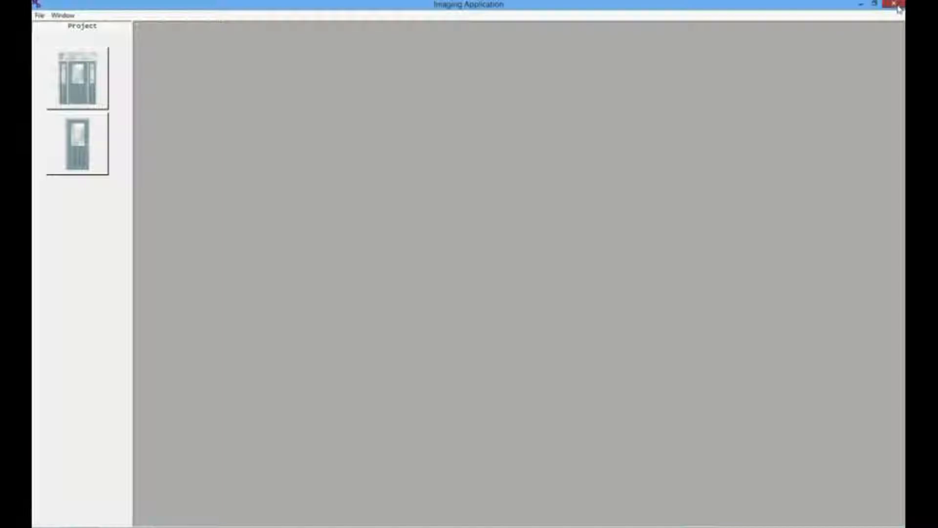
pyautogui.click(895, 4)
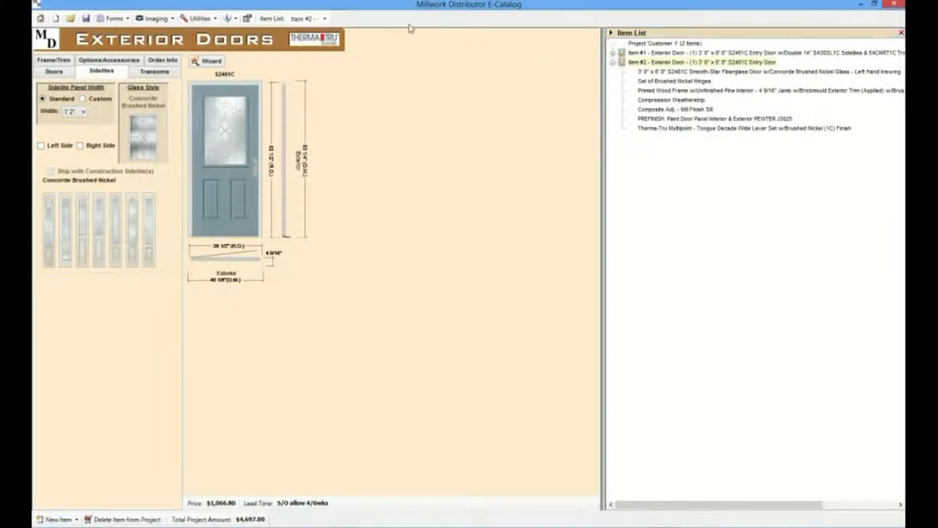
# - View the product image page for the current entry door item and close it
pyautogui.click(153, 18)
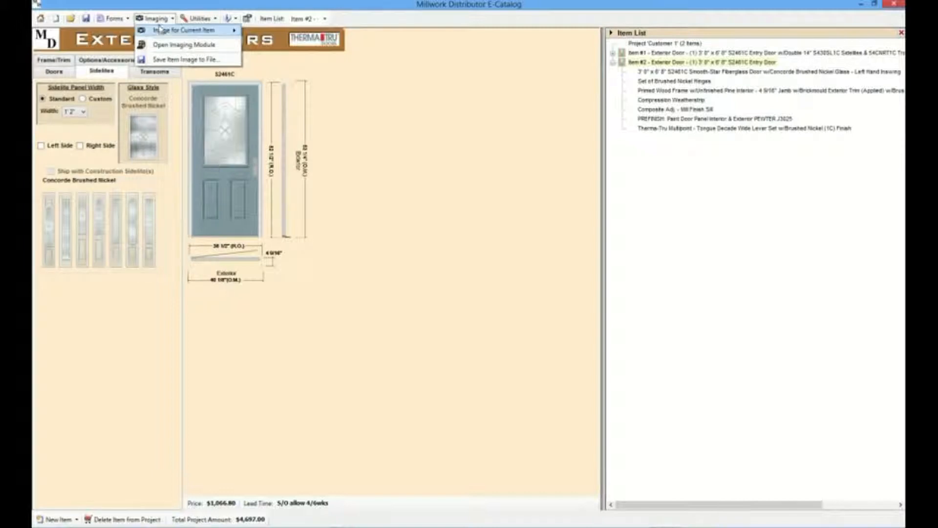
pyautogui.moveTo(158, 30)
pyautogui.click(278, 43)
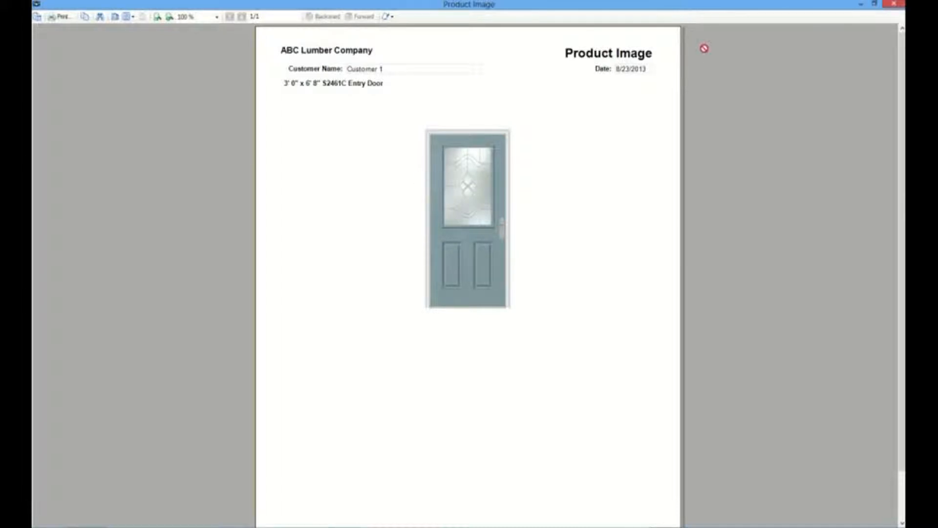
pyautogui.click(894, 5)
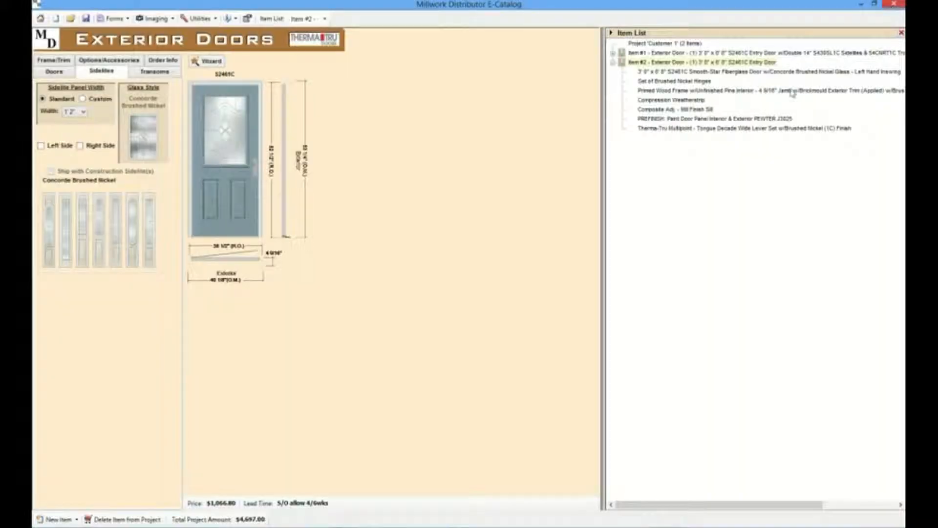